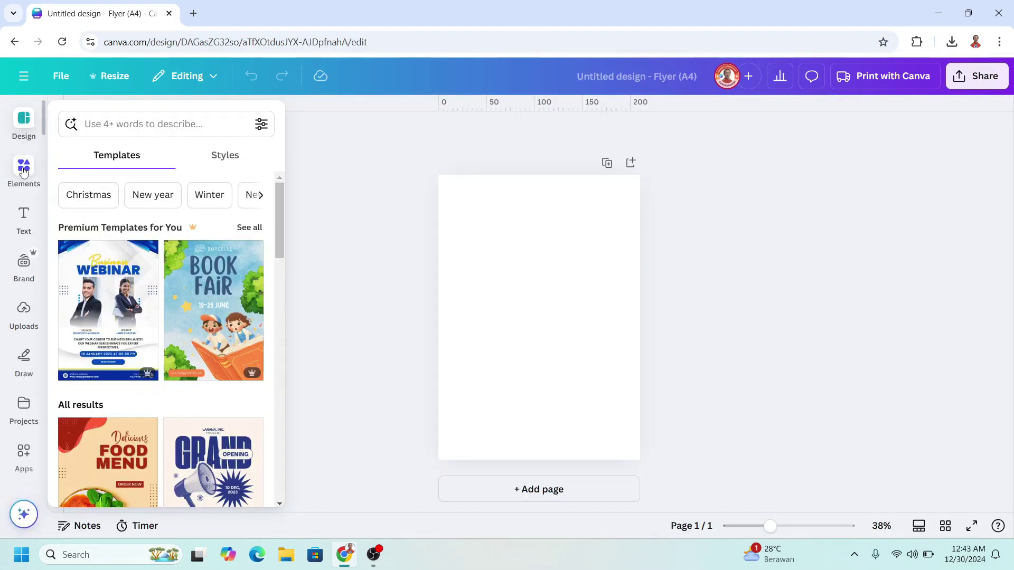
Step: Search the elements library for "square" and add the plain sharp-cornered square photo frame to the page
click(24, 168)
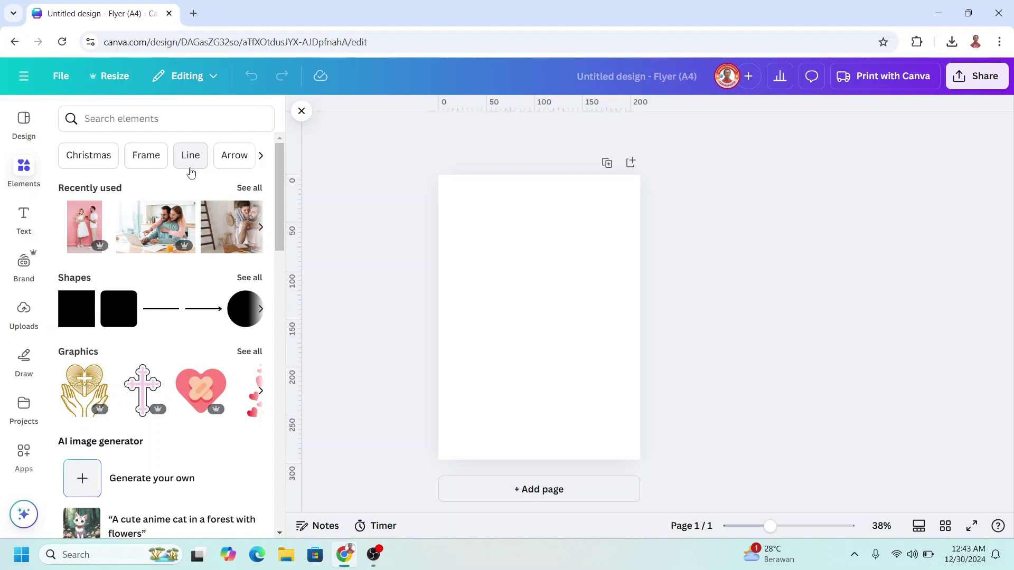
click(250, 188)
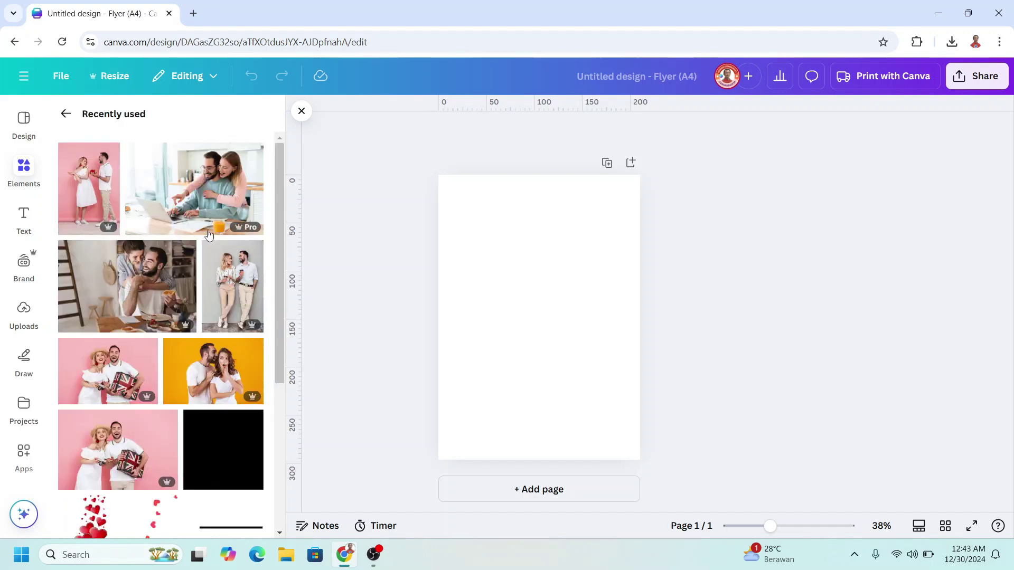
click(65, 114)
click(112, 120)
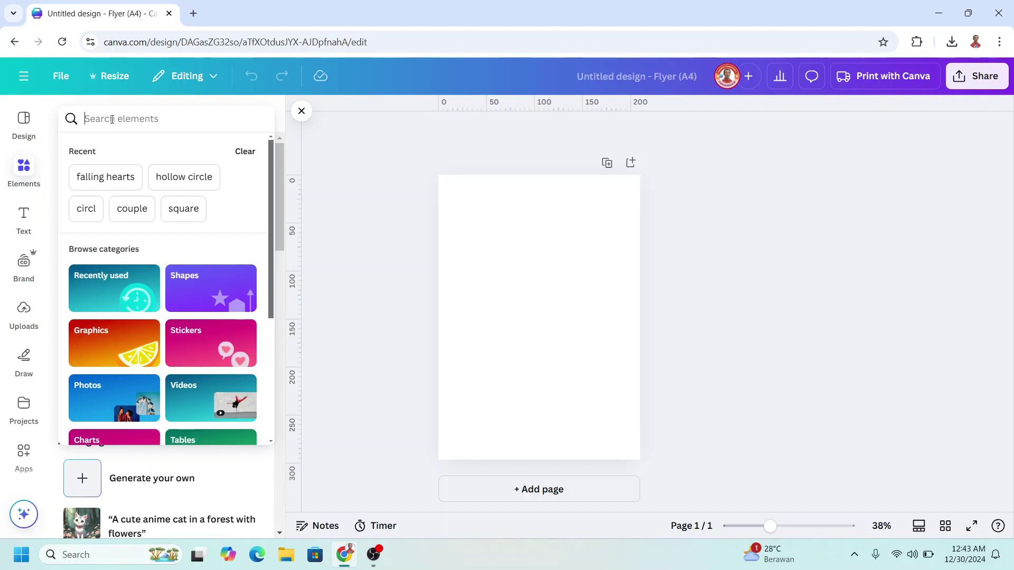
text(square)
key(Return)
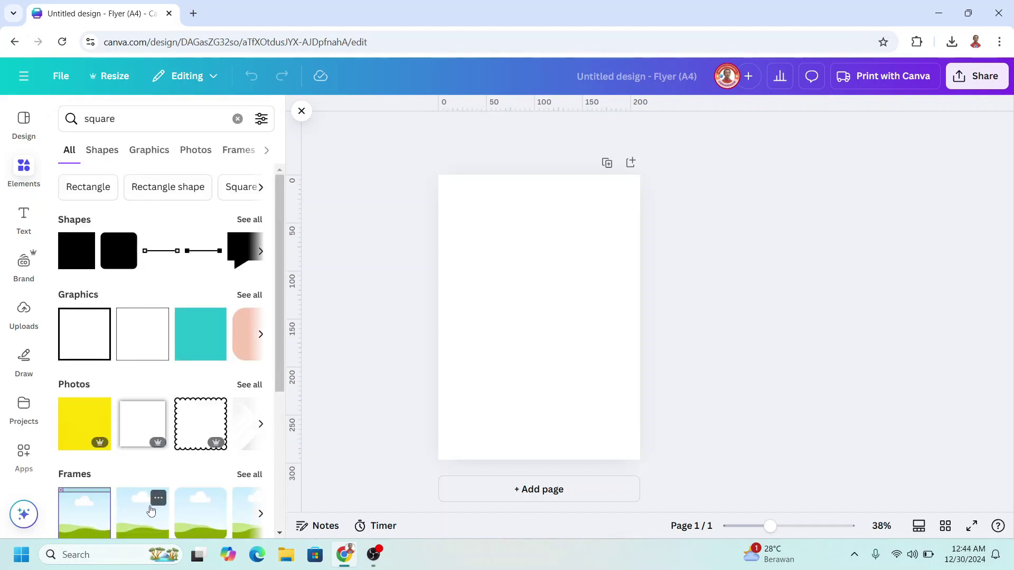
click(140, 521)
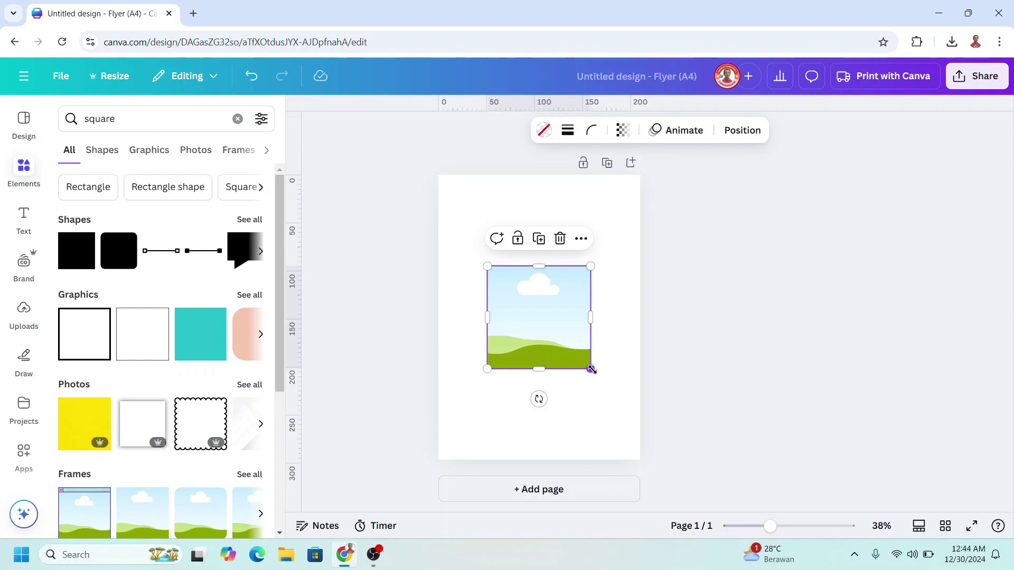
Step: Shrink the square frame and duplicate it three times to form a gapless two-by-two grid
drag(591, 369, 587, 243)
click(488, 180)
click(571, 181)
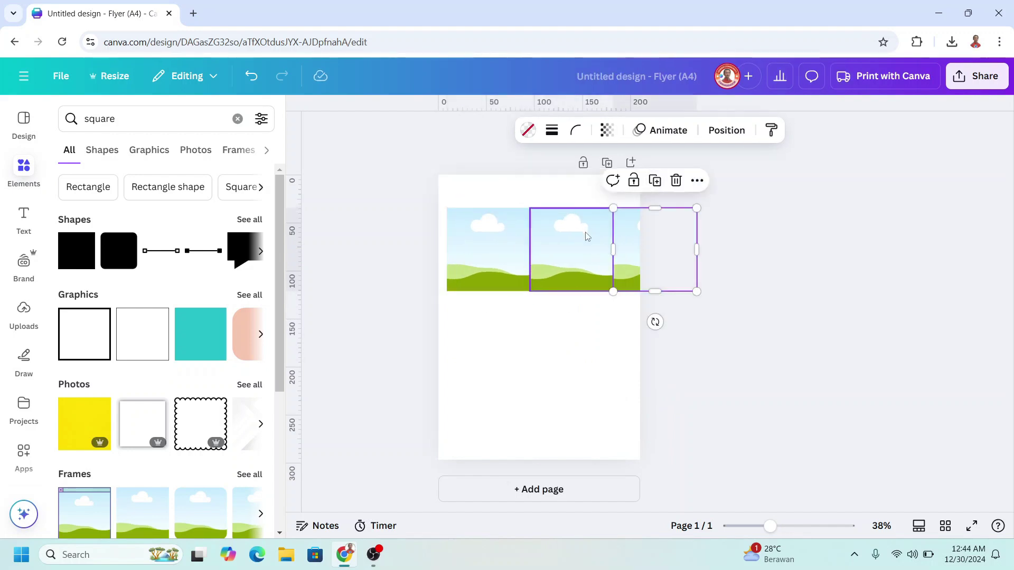
drag(649, 233, 474, 313)
click(486, 264)
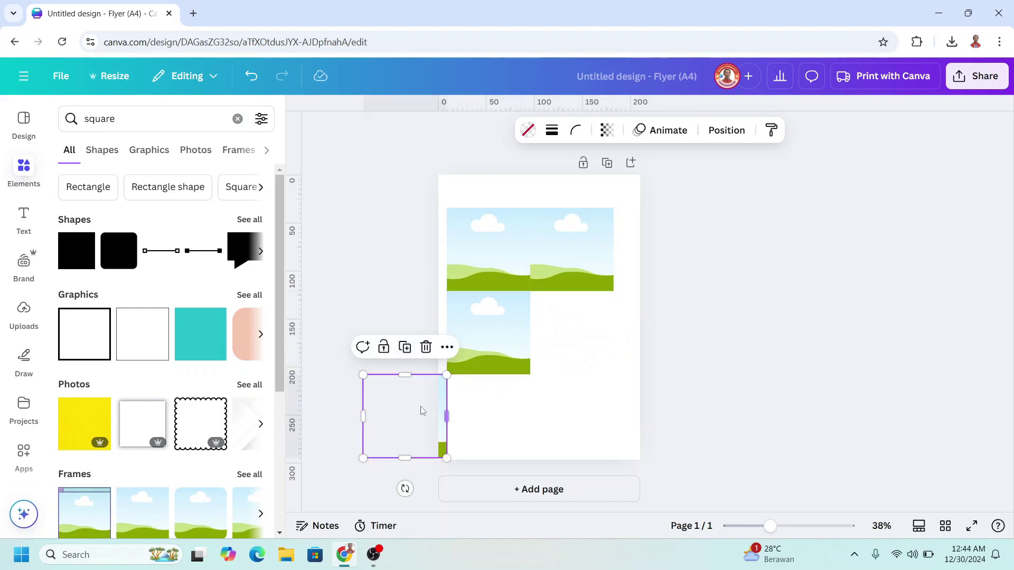
drag(423, 411, 575, 326)
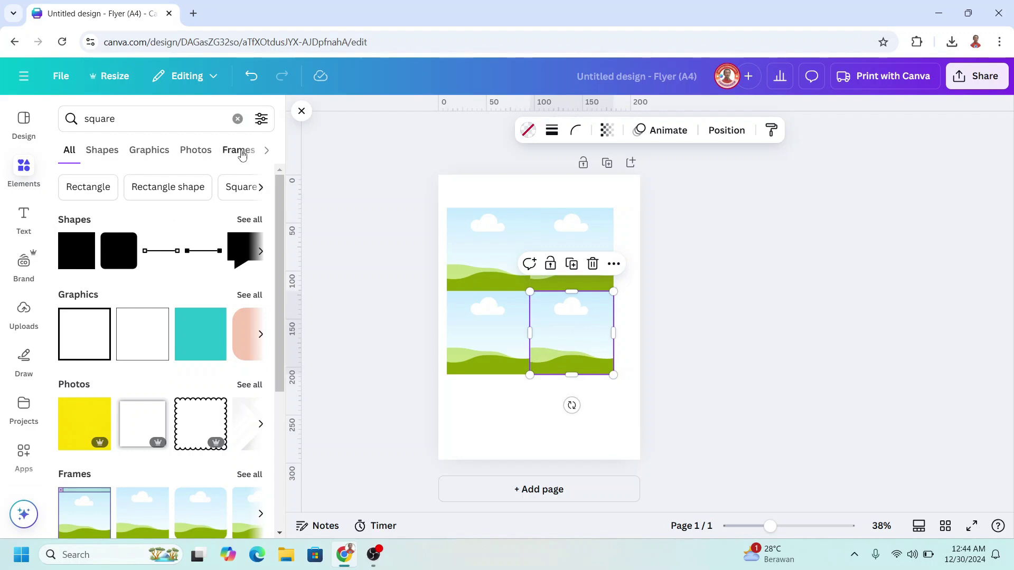
Step: Fill the grid with recently used couple photos: grey background upper left, pink upper right, kitchen hug lower left, yellow lower right
click(238, 118)
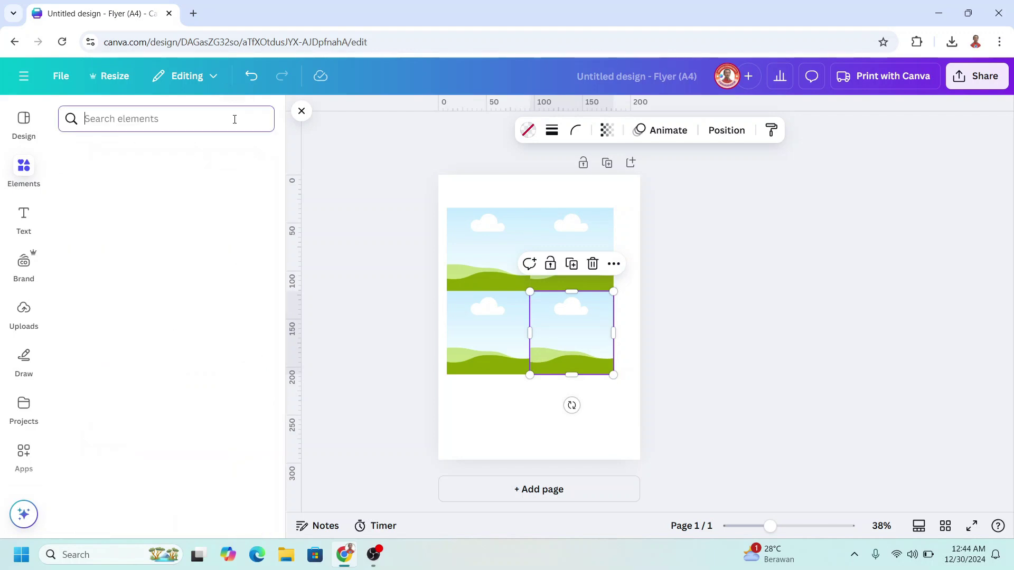
drag(321, 363, 565, 347)
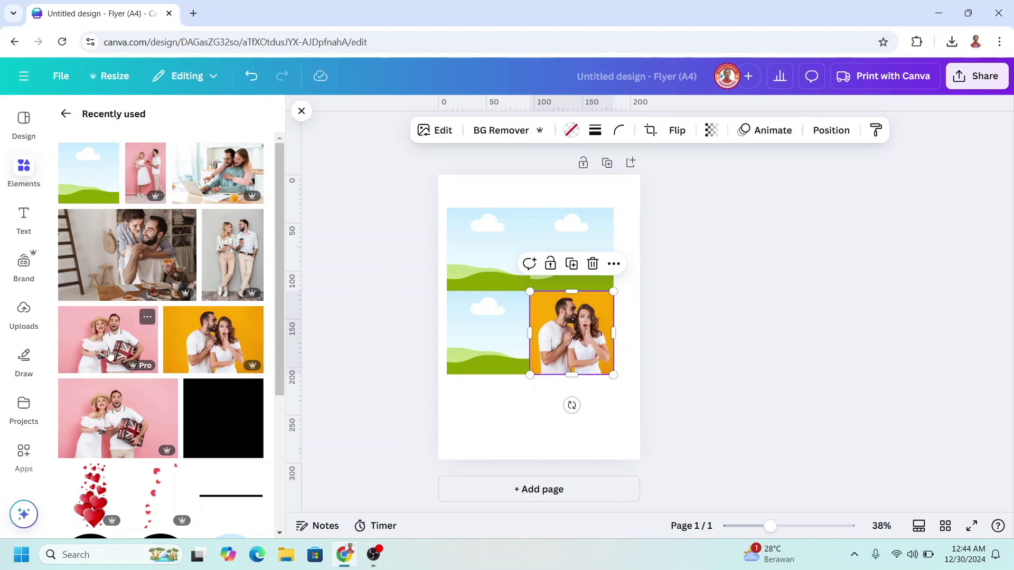
drag(111, 344, 603, 257)
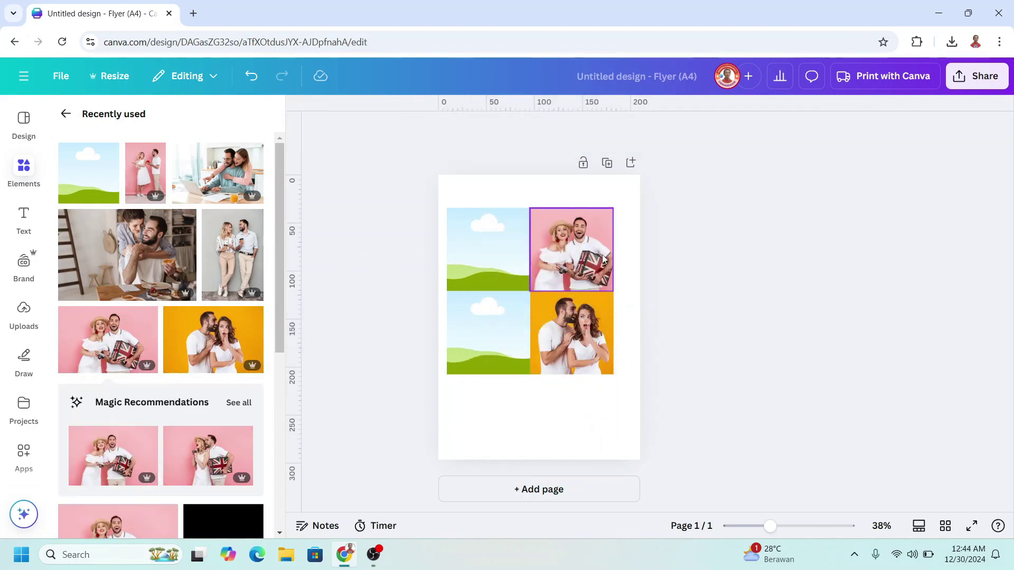
click(233, 255)
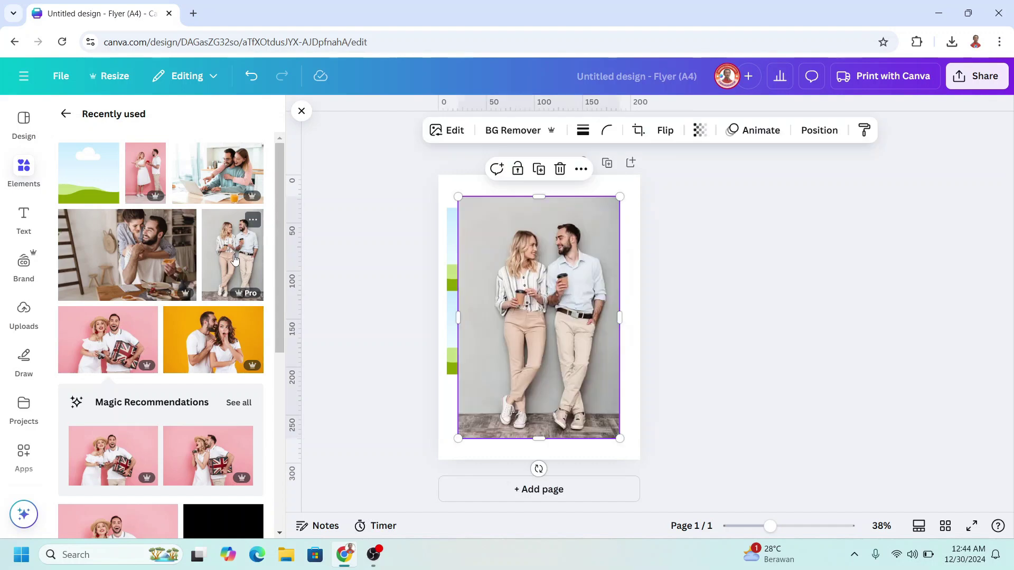
drag(574, 267, 510, 242)
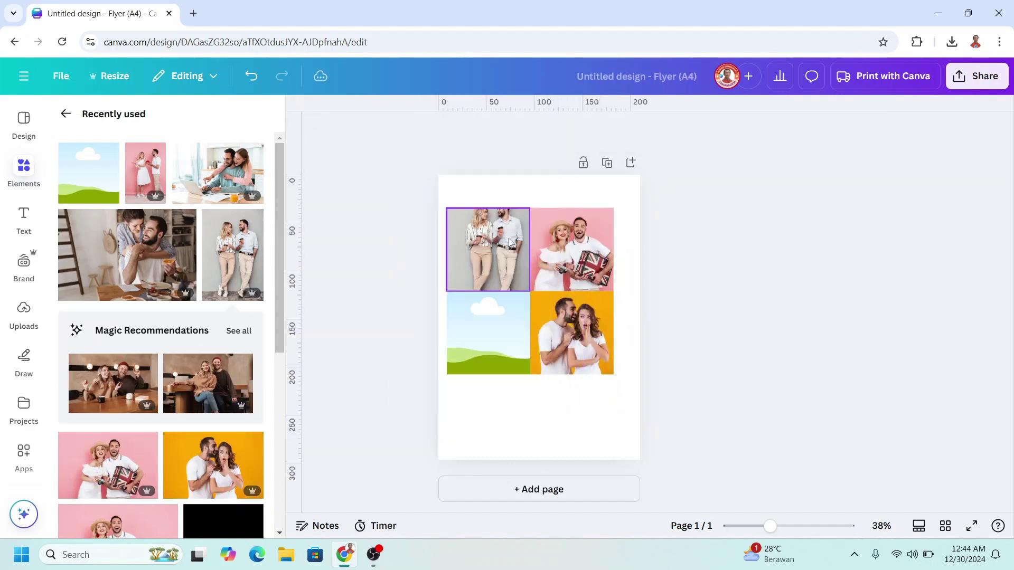
click(154, 251)
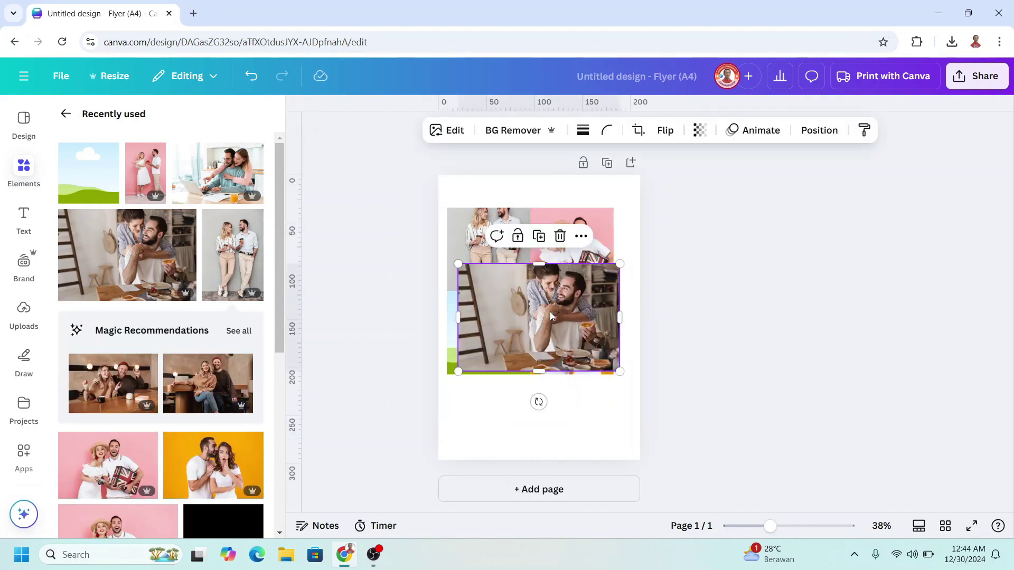
drag(550, 316, 487, 356)
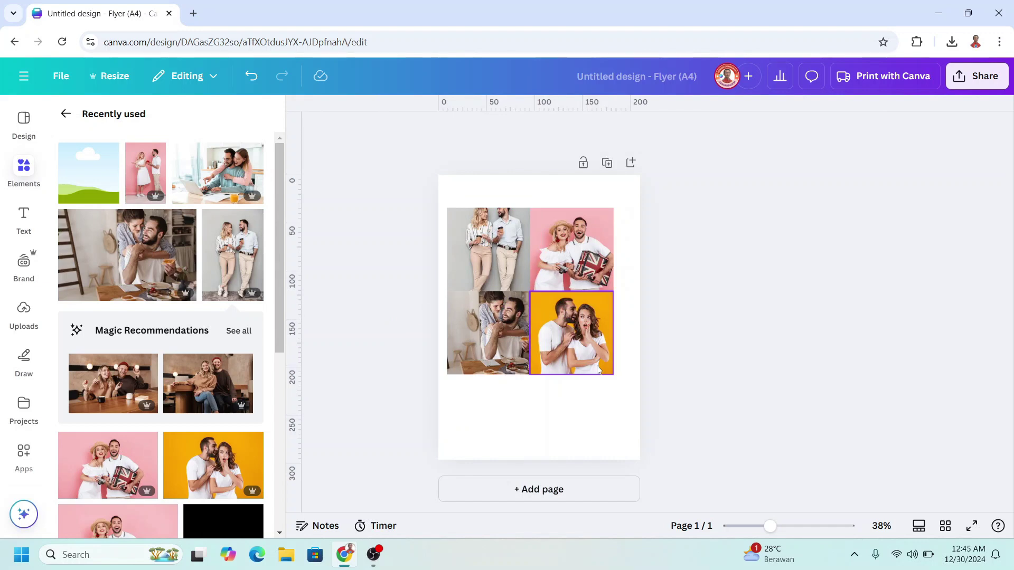
Step: Enlarge the yellow-background photo inside its frame and reposition it so both faces fill the crop
click(577, 346)
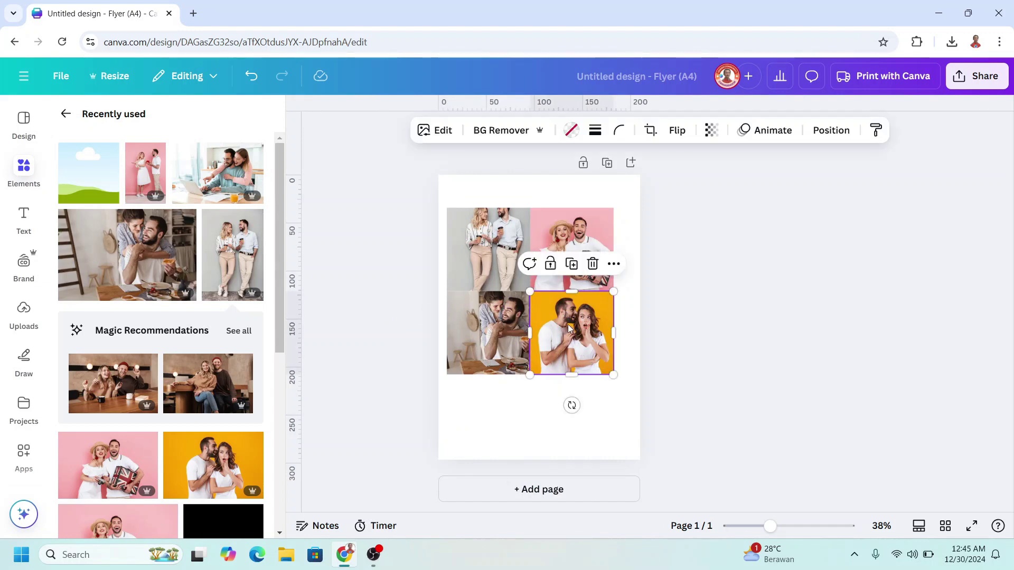
double_click(568, 324)
drag(634, 375, 686, 426)
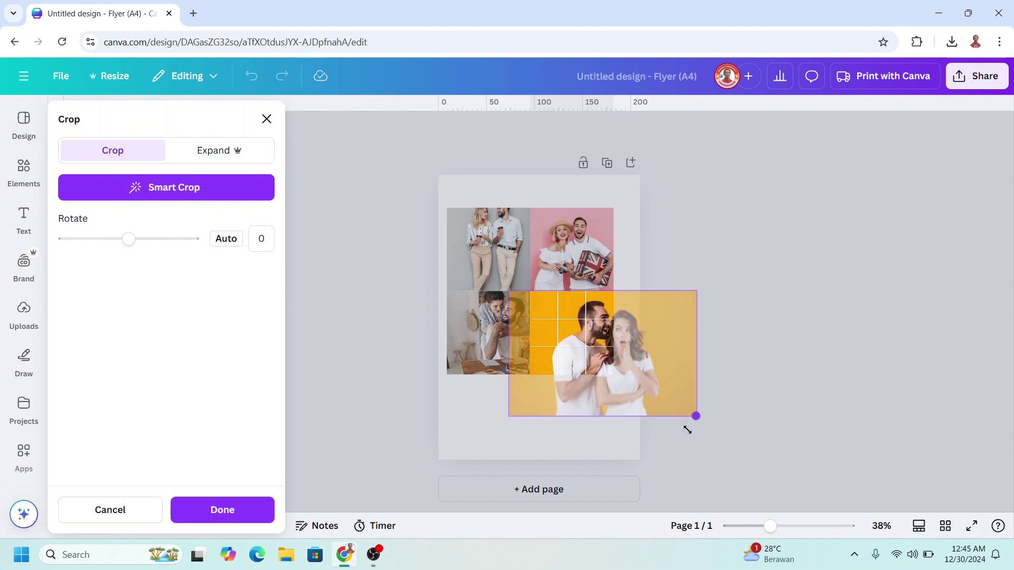
drag(650, 383, 602, 379)
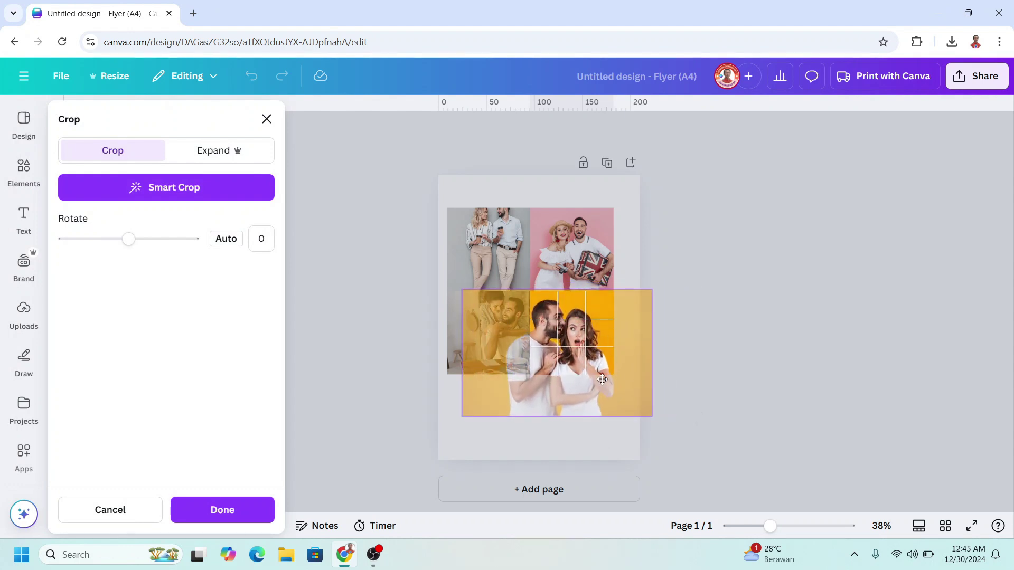
click(731, 317)
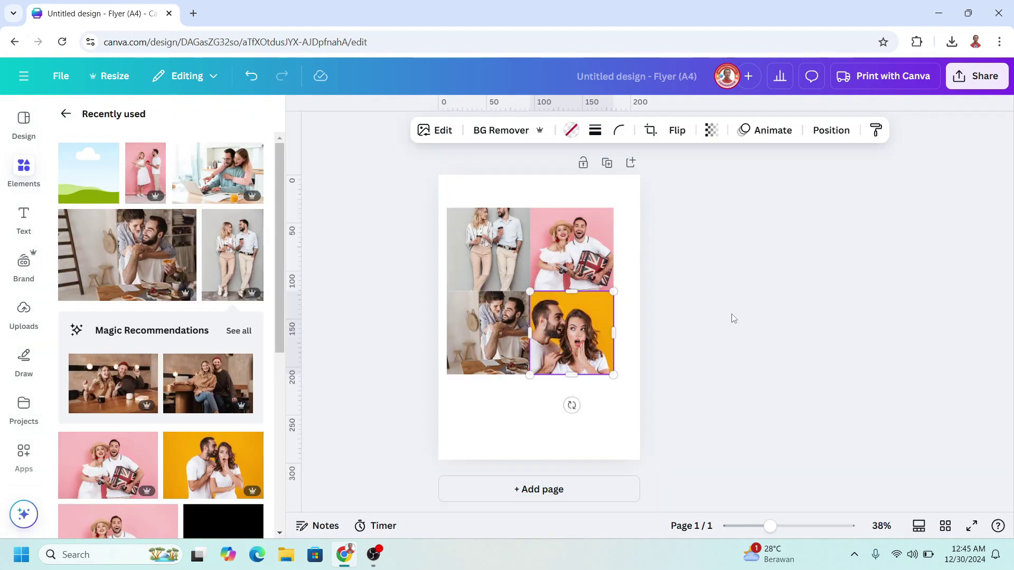
Step: Enlarge the pink-background photo inside its frame and shift it to centre on the couple's faces
click(578, 230)
double_click(579, 231)
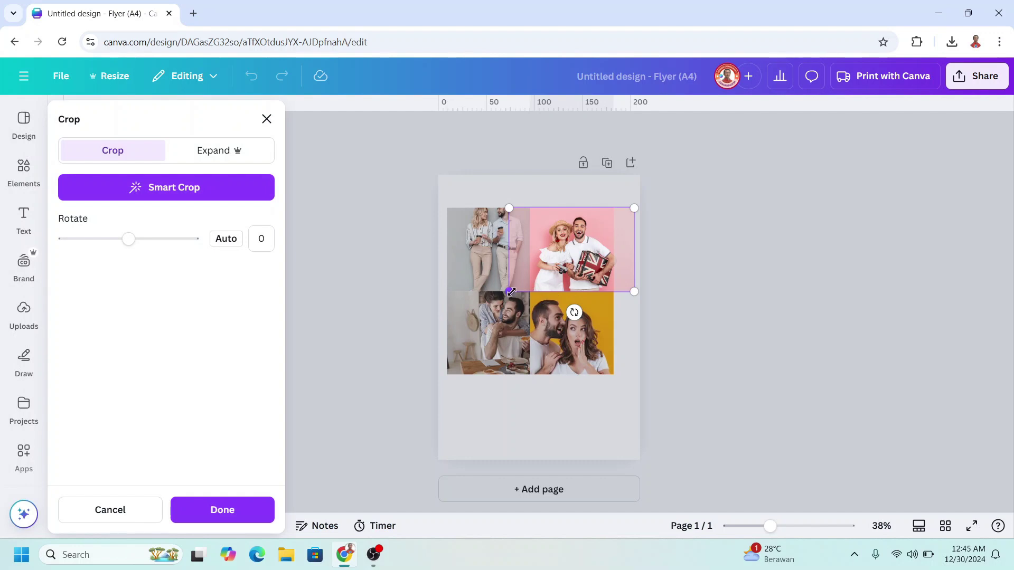
drag(510, 291, 448, 335)
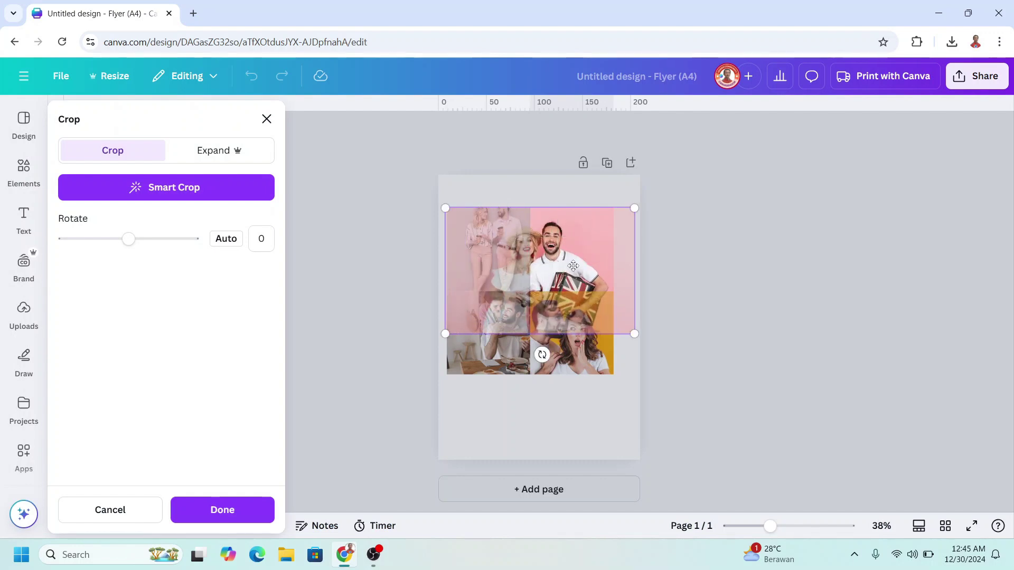
drag(574, 266, 630, 329)
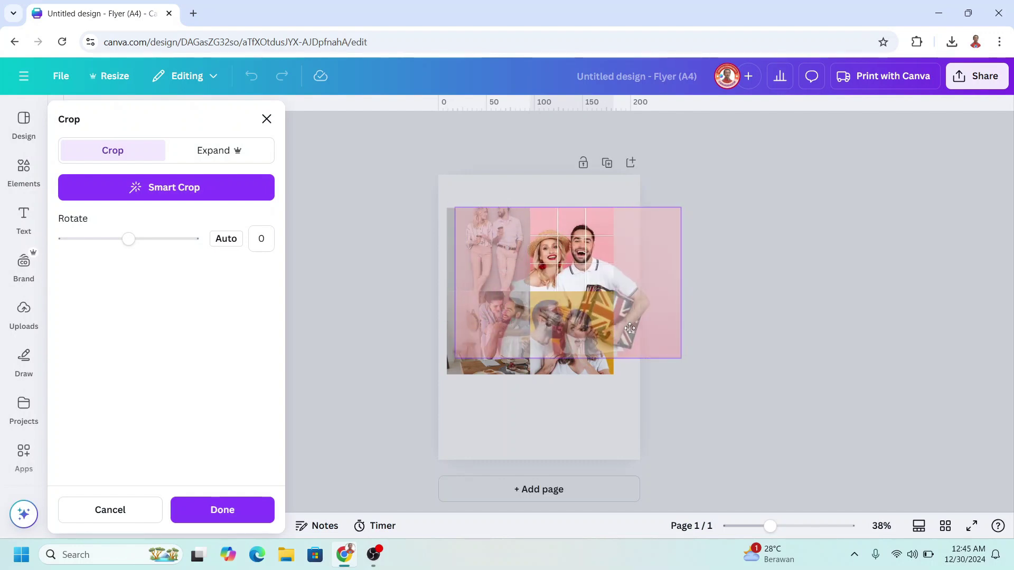
click(764, 310)
Step: Enlarge the grey-background and kitchen photos within their frames so each crop focuses on the couple's upper bodies
double_click(510, 256)
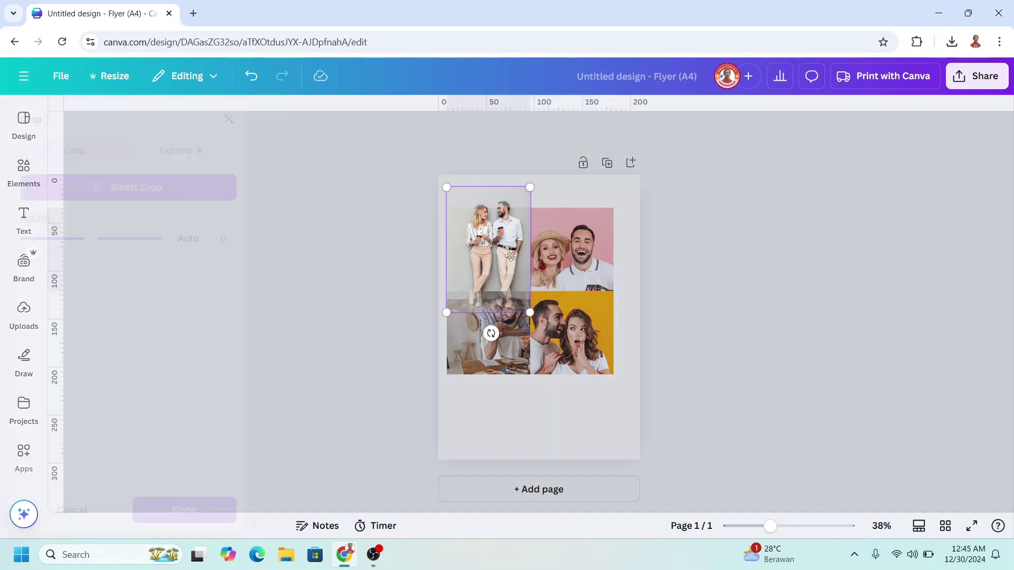
click(614, 346)
click(487, 343)
double_click(486, 370)
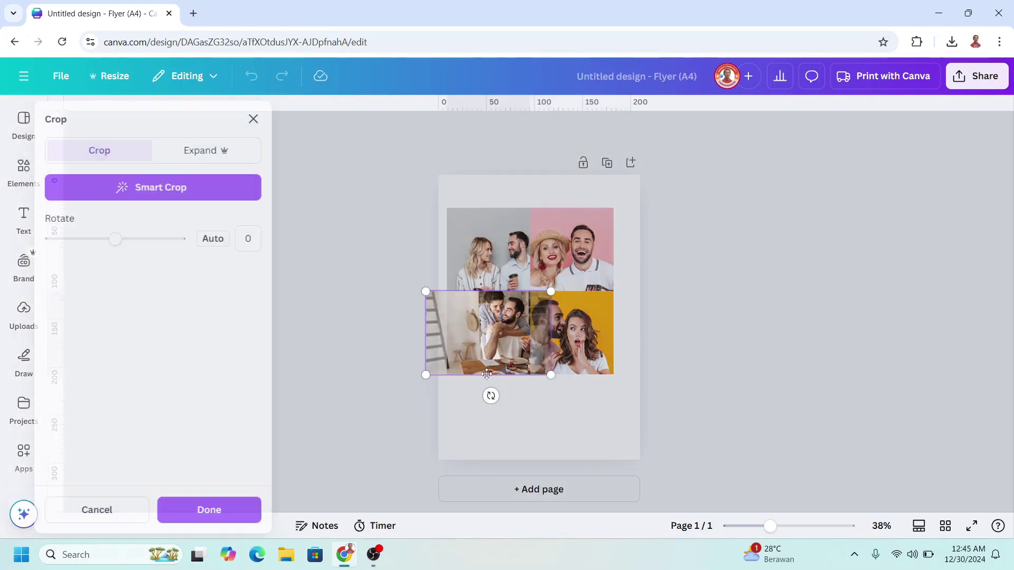
drag(436, 393, 451, 404)
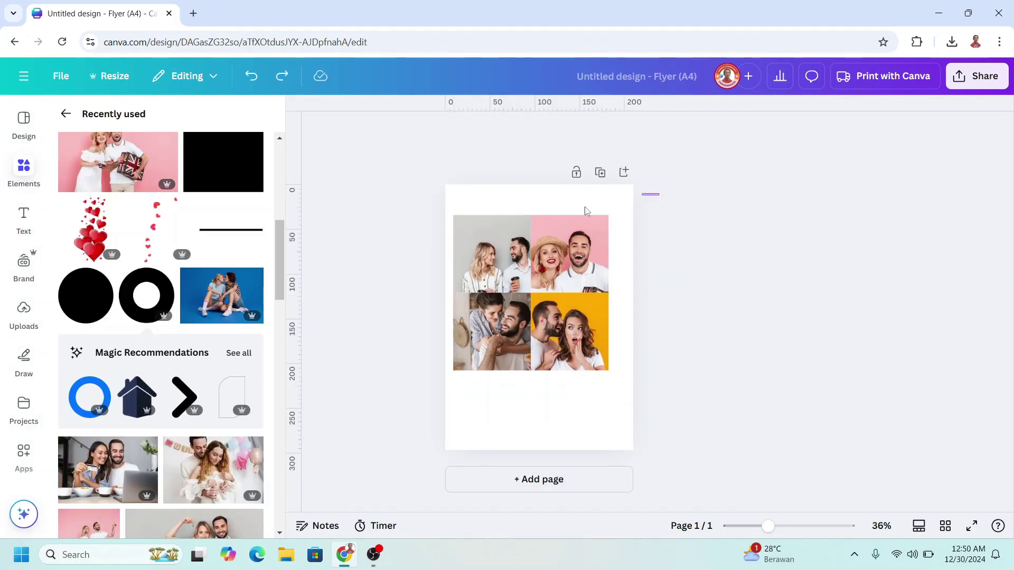
Step: Centre the four-photo grid on the page and place a small circular frame at its middle
drag(659, 195, 361, 484)
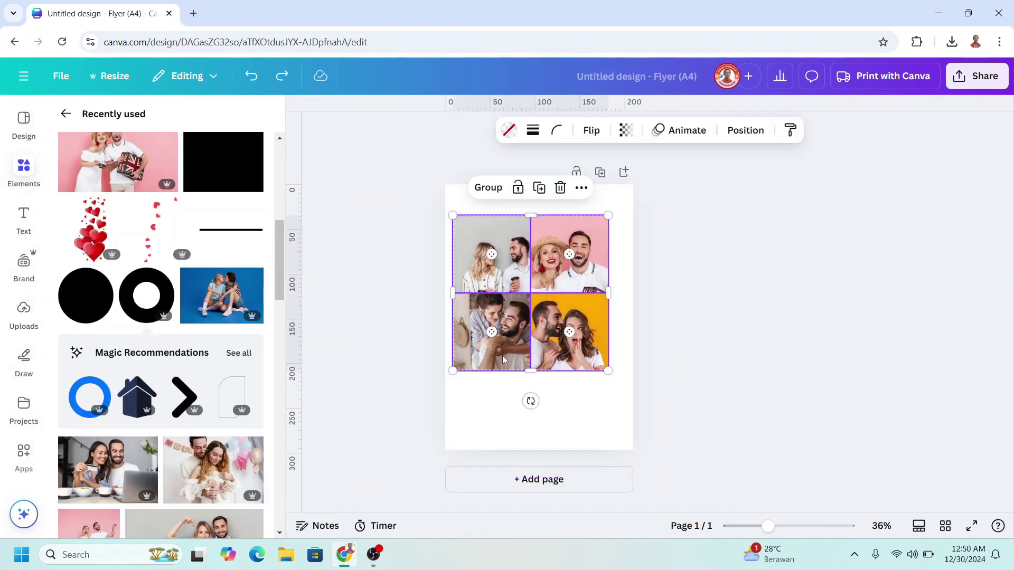
drag(539, 309, 548, 332)
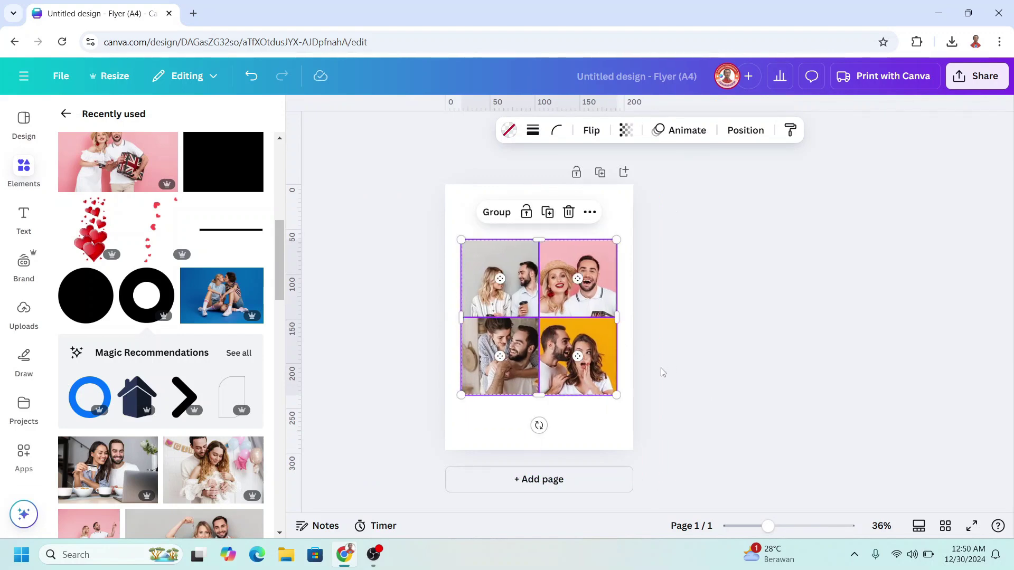
scroll(142, 339, up, 7)
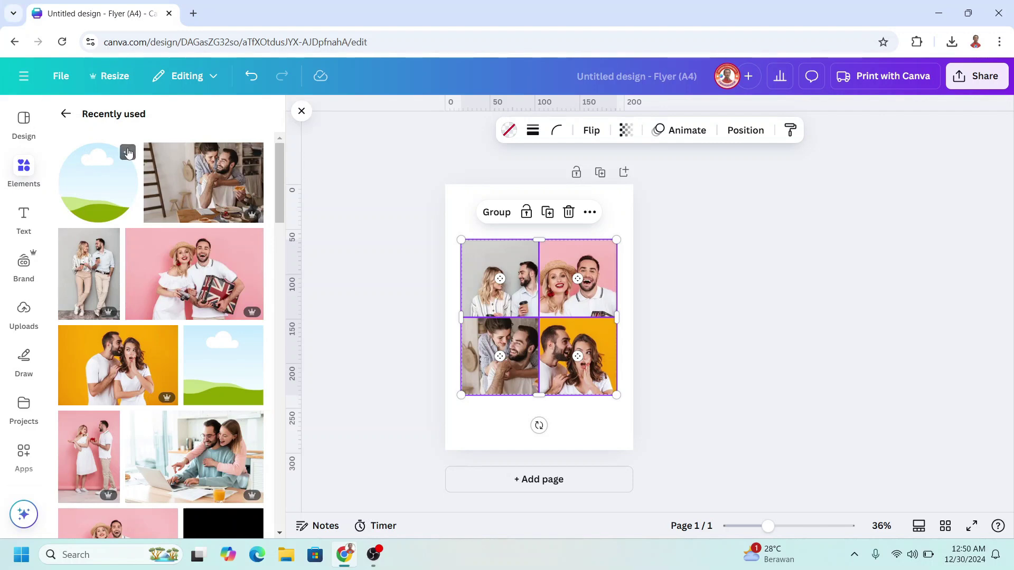
click(128, 150)
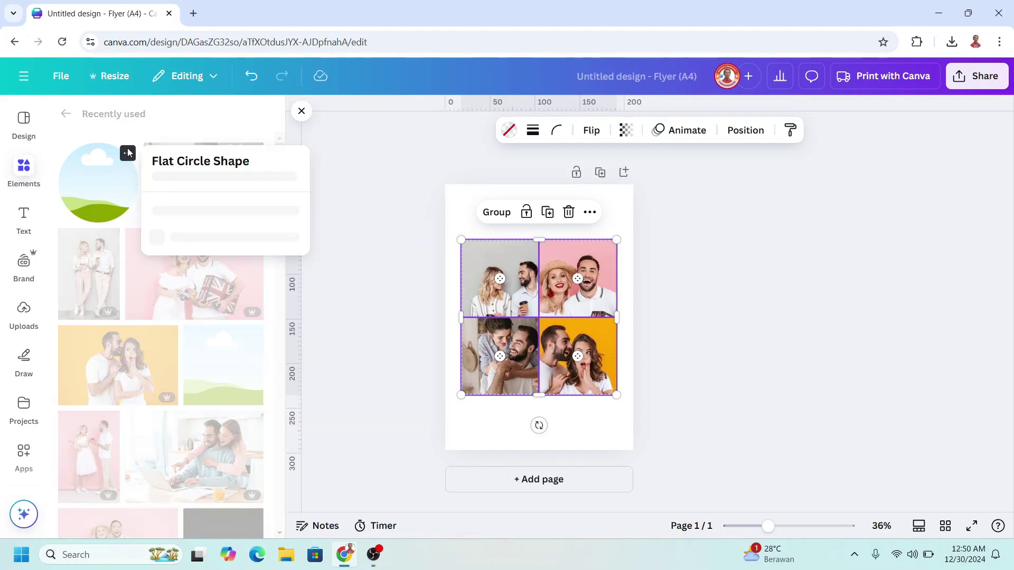
click(116, 186)
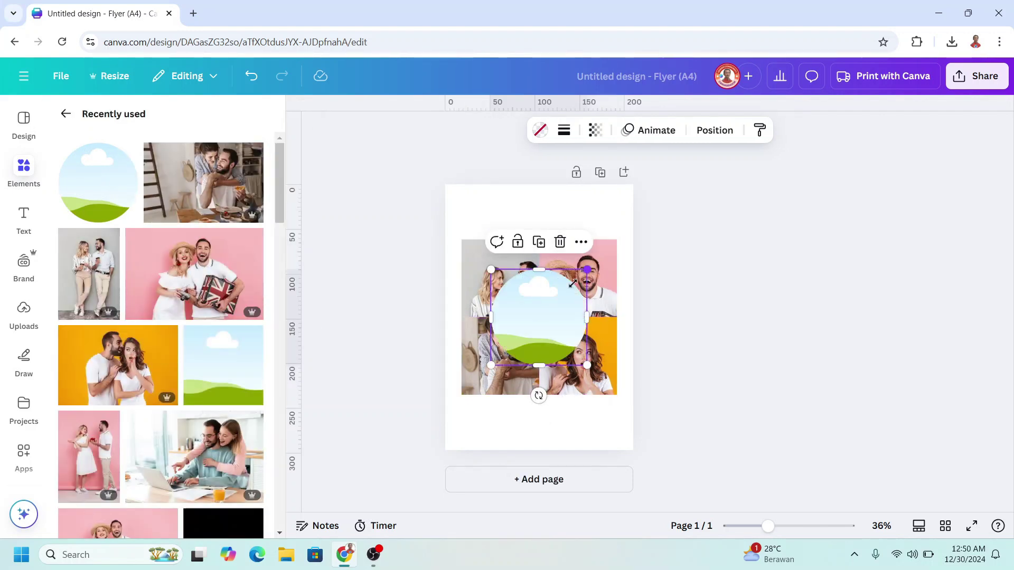
drag(587, 269, 540, 316)
Step: Fill the circular frame with the photo of the couple at a laptop and enlarge its crop around their faces
click(786, 527)
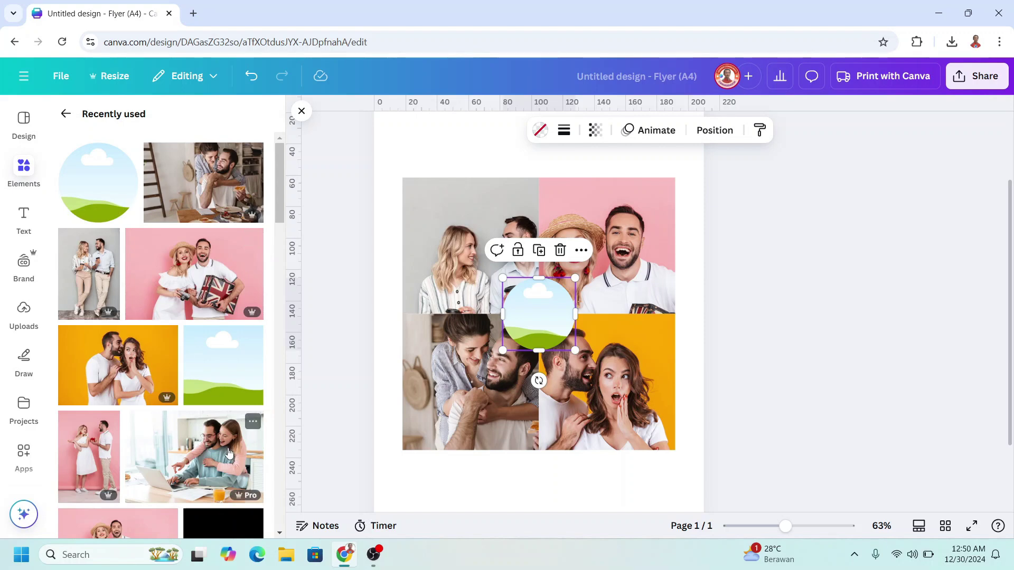
drag(230, 451, 543, 333)
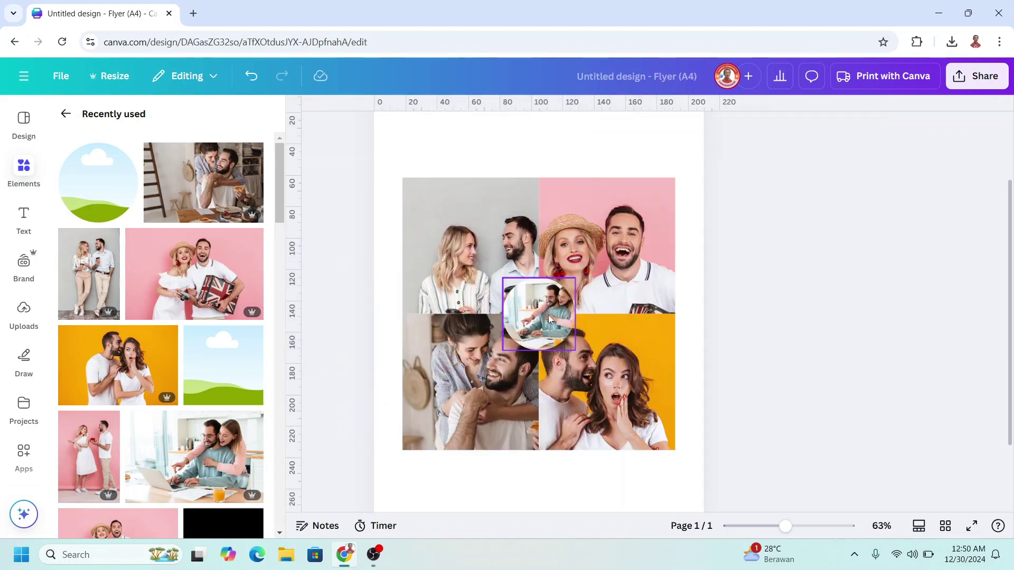
click(548, 315)
double_click(548, 315)
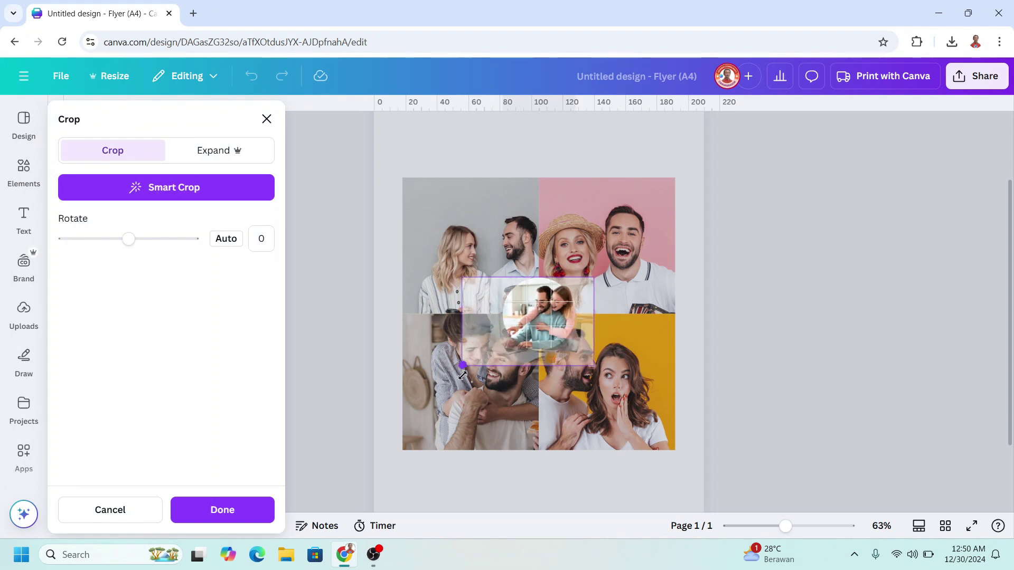
drag(462, 375, 419, 417)
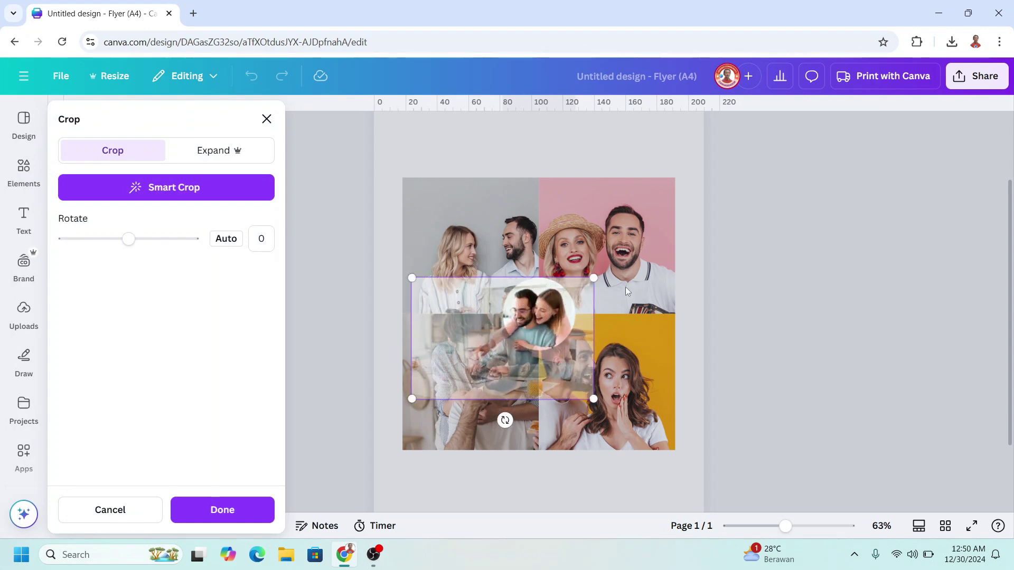
click(222, 509)
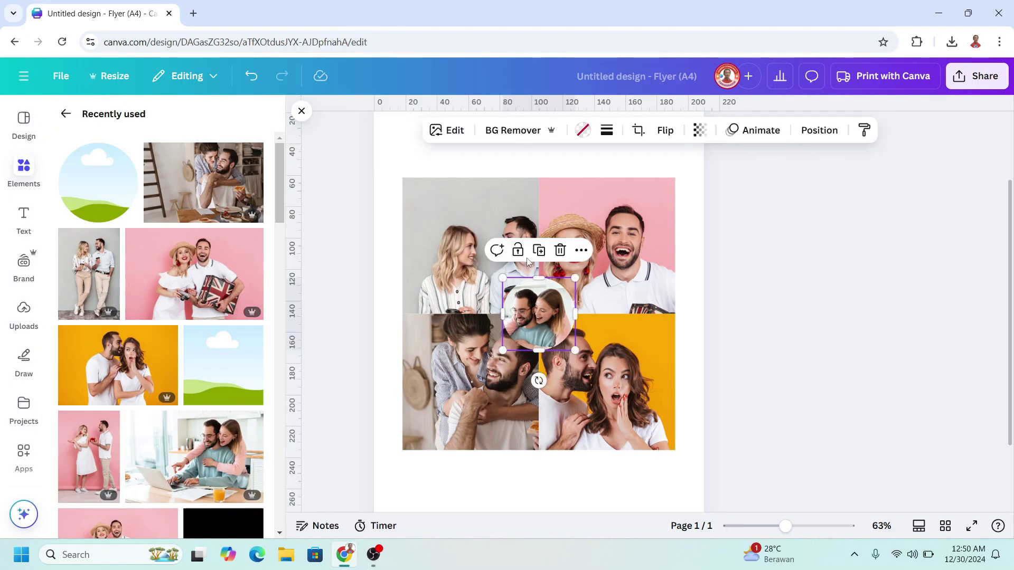
Step: Add a solid white border of weight 10 around the central circular photo
click(606, 131)
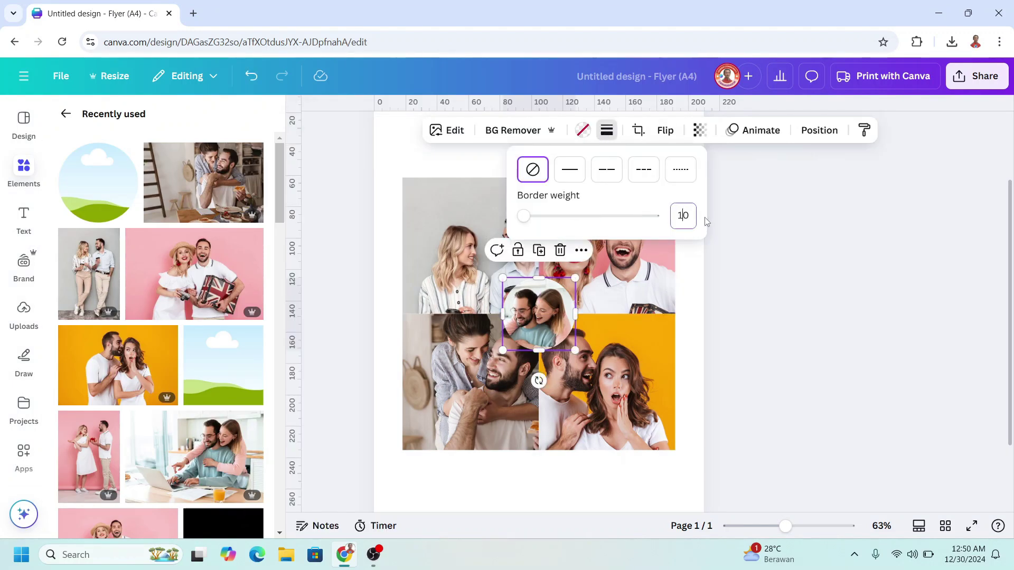
key(Return)
click(596, 132)
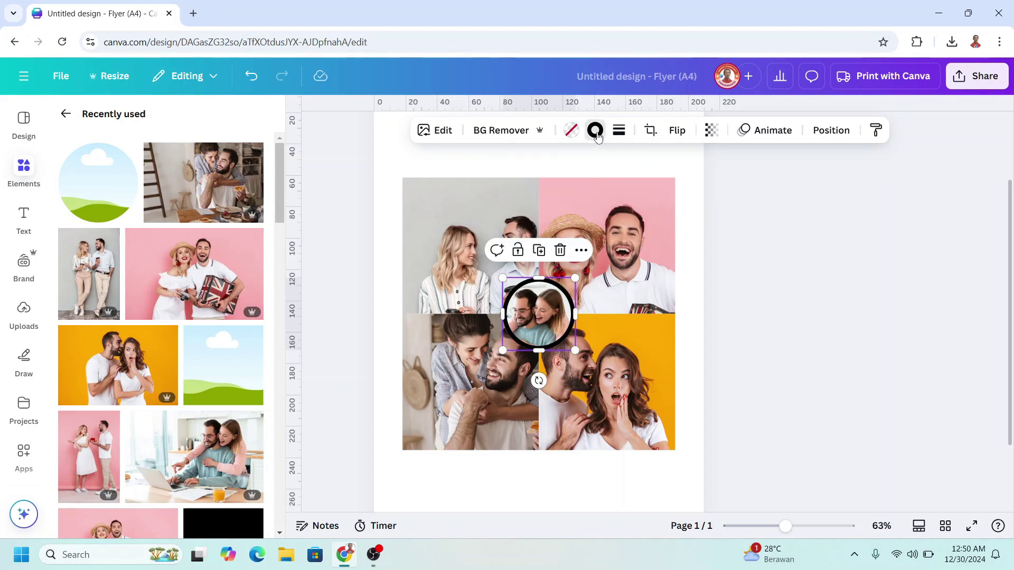
click(142, 218)
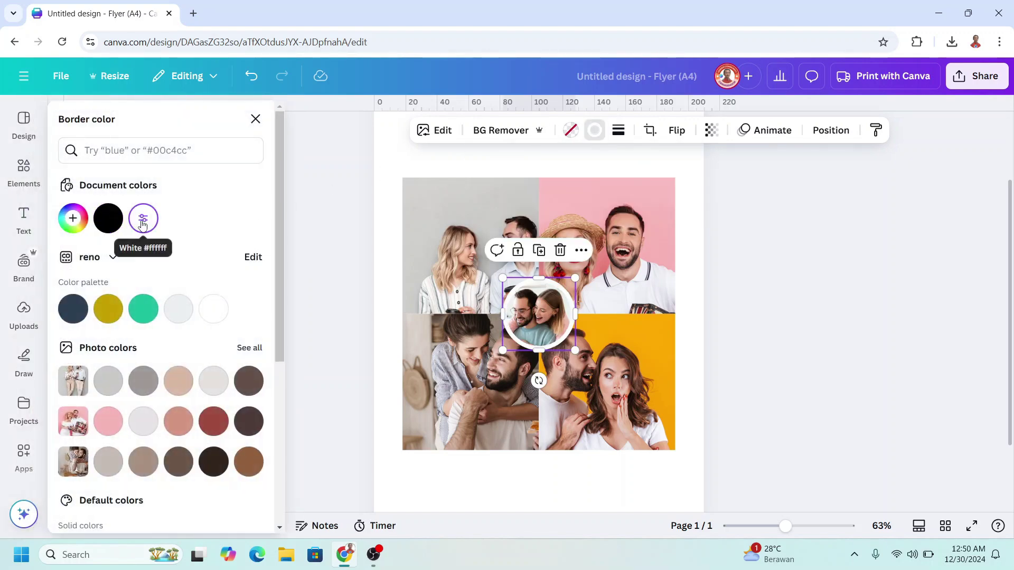
key(Escape)
Step: Add the plain circle shape from the recently used elements over the collage centre and make its fill transparent
scroll(213, 384, down, 5)
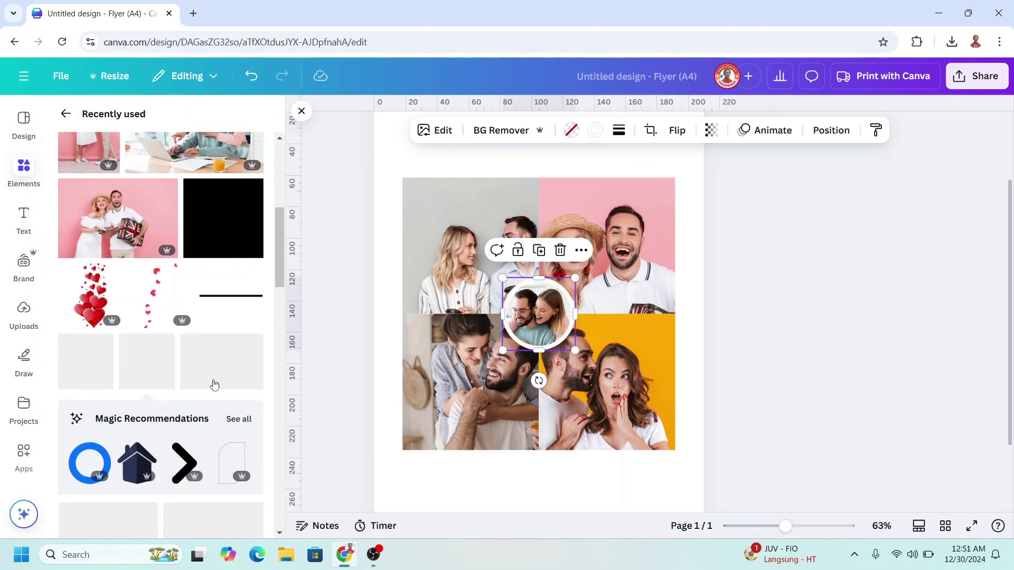
click(102, 344)
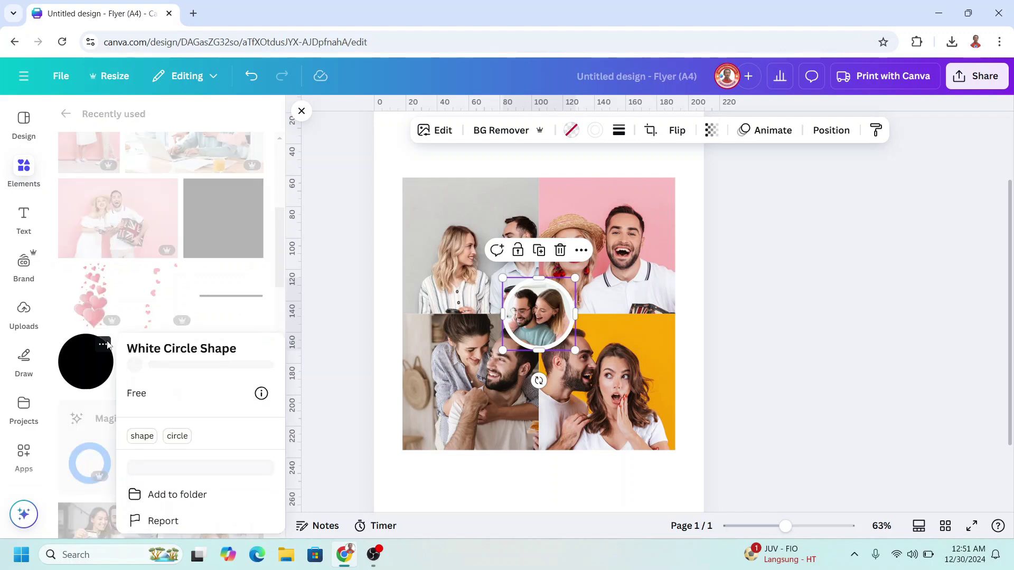
click(90, 365)
click(90, 365)
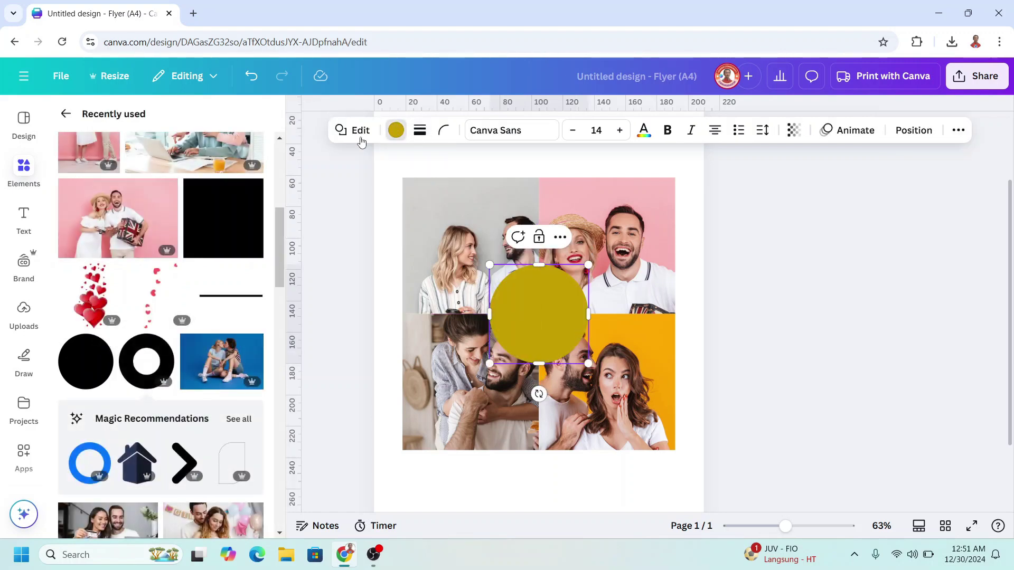
click(395, 130)
click(109, 217)
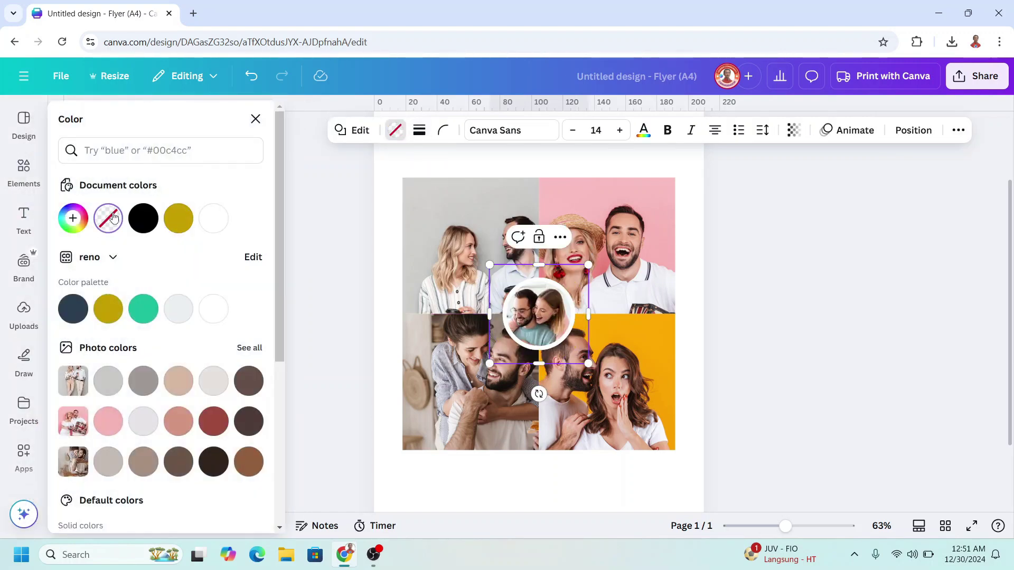
Step: Give the transparent circle a white border of weight 10, enlarge it to about 90 mm across and centre it on the photo grid
click(420, 131)
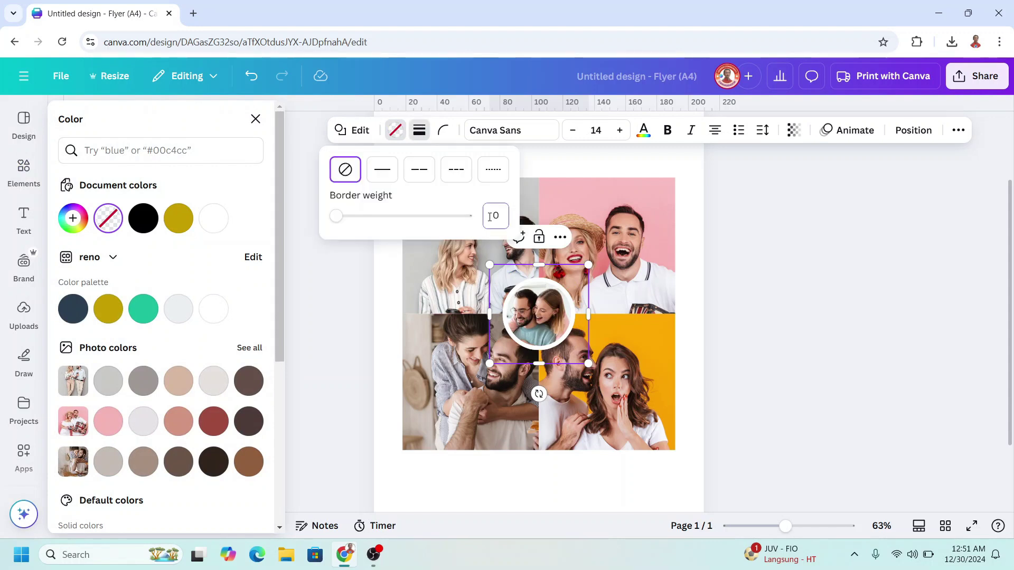
key(Return)
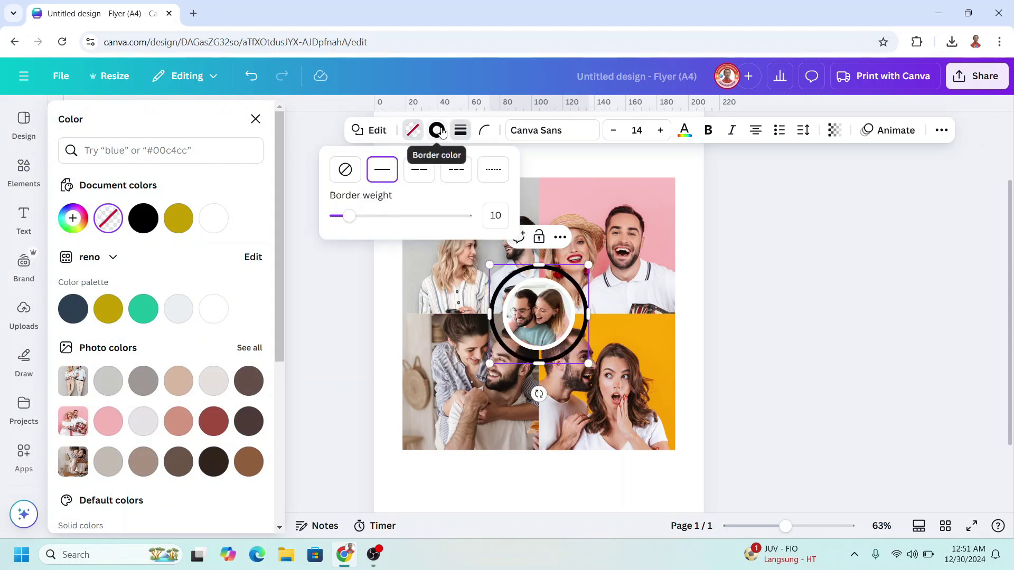
click(437, 130)
click(144, 220)
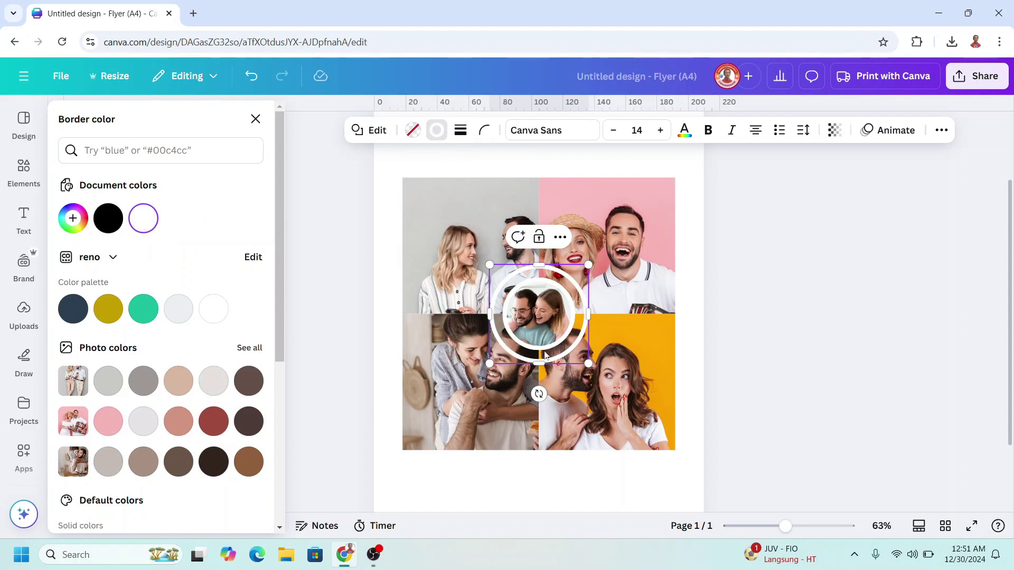
drag(490, 364, 511, 359)
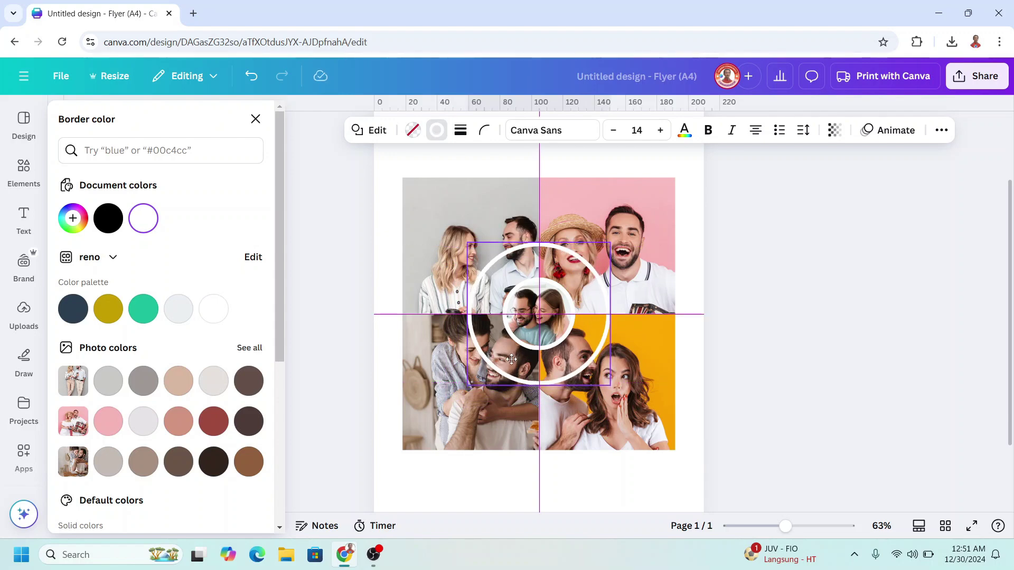
drag(511, 359, 511, 360)
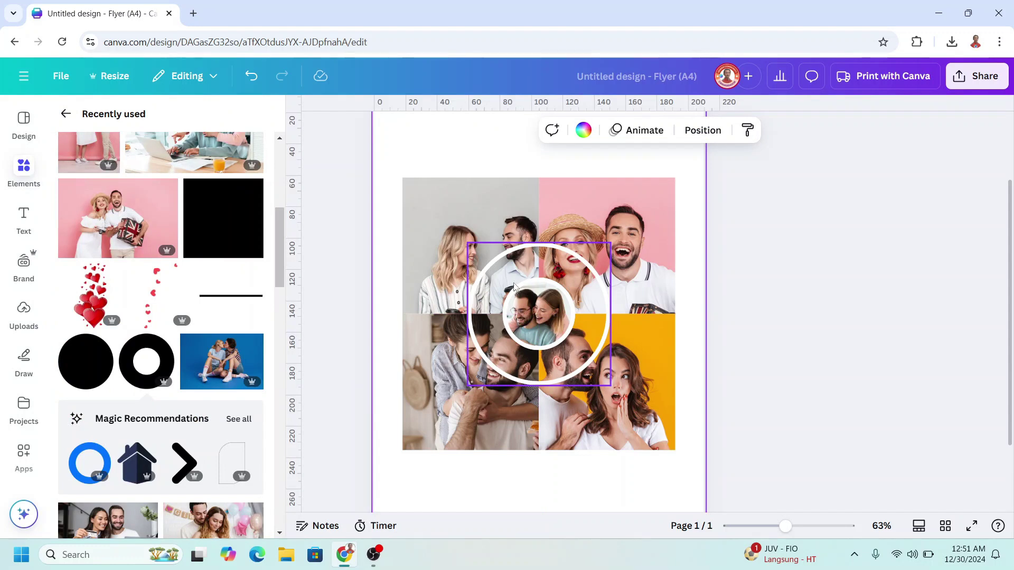
Step: Duplicate the white ring and enlarge the copy to about 130 mm across, concentric with the original
click(510, 281)
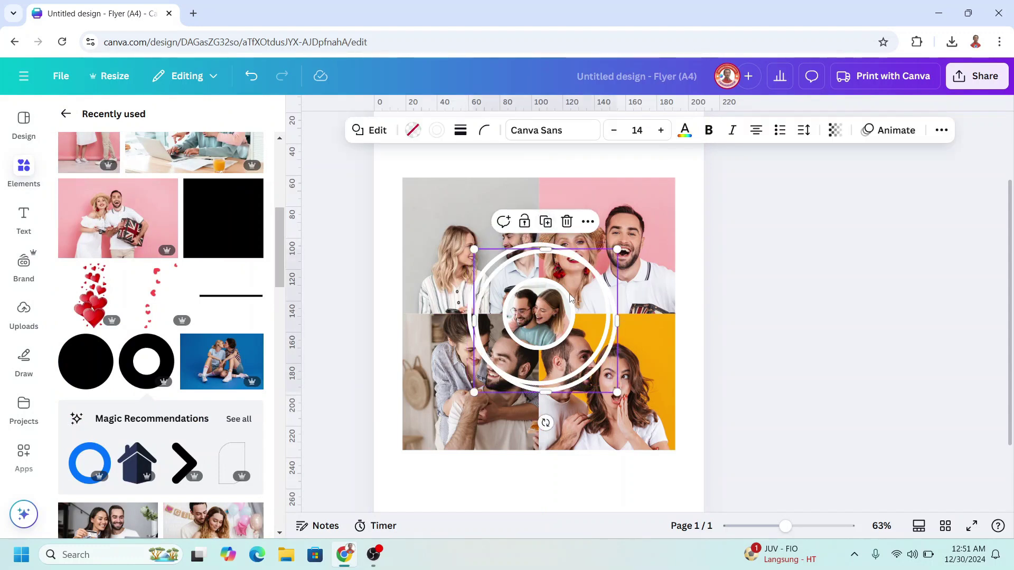
drag(570, 296, 564, 286)
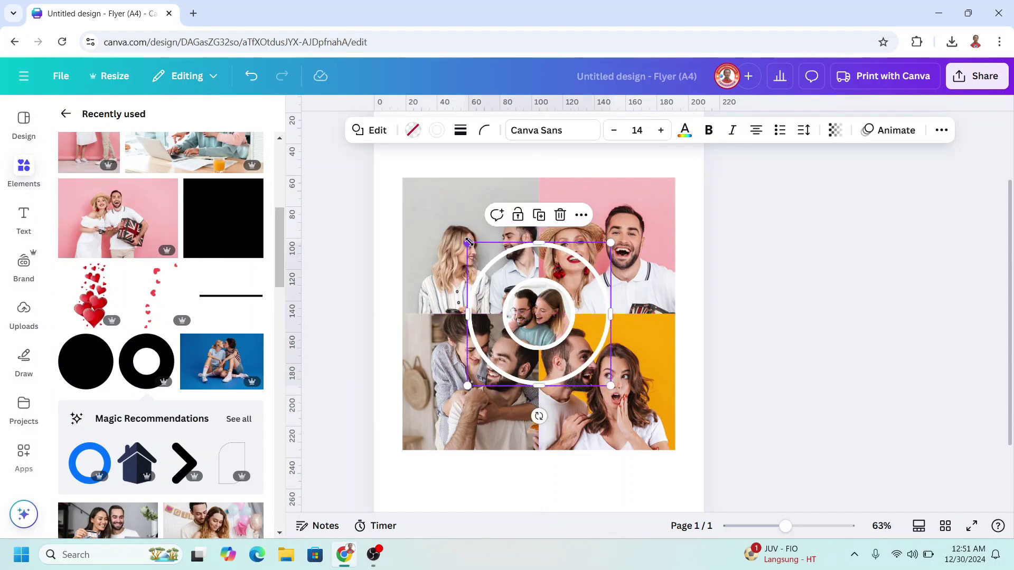
drag(467, 243, 442, 219)
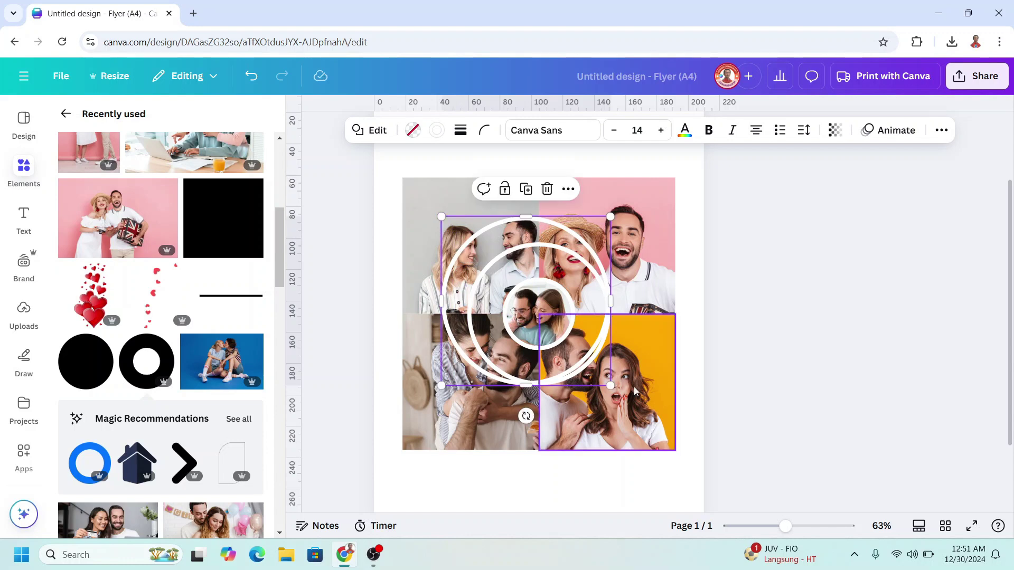
drag(610, 384, 611, 363)
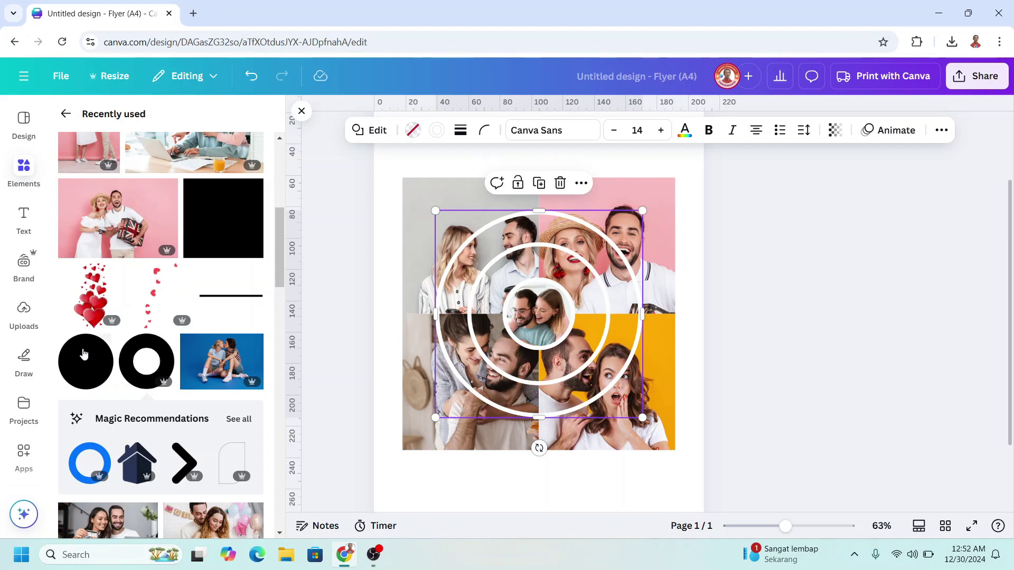
Step: Add the Circle Button Thick graphic to the page and colour it white
click(164, 344)
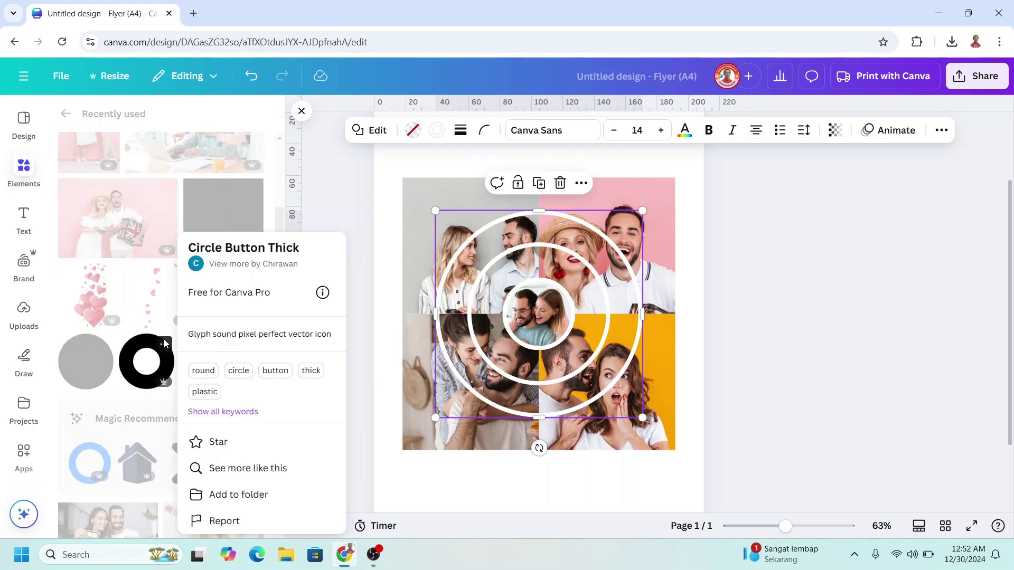
click(142, 364)
click(141, 364)
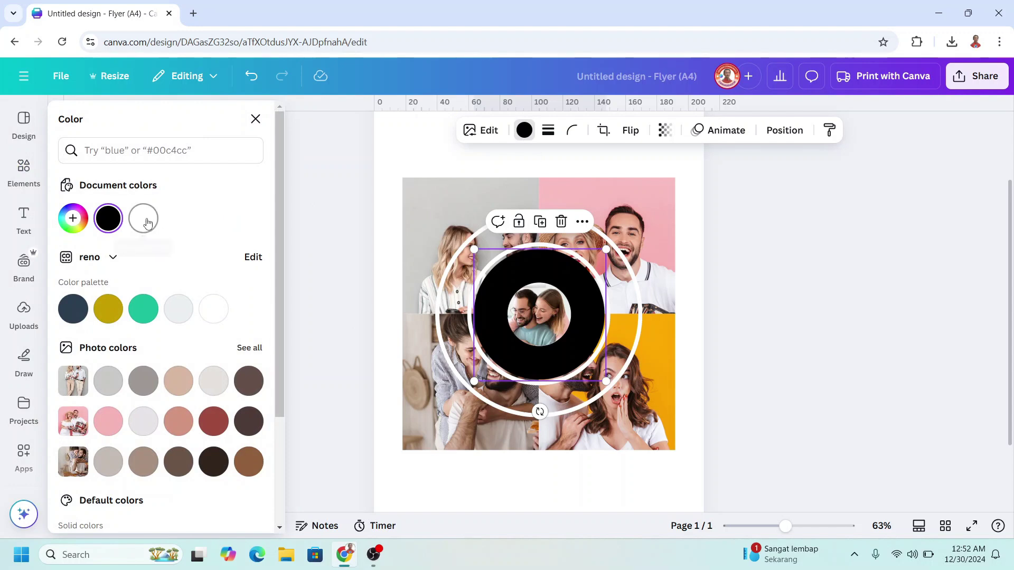
click(147, 223)
Step: Enlarge the thick white ring to about 350 mm and centre it so it masks the photo grid's corners into a circle
drag(474, 248, 306, 136)
drag(538, 378, 819, 507)
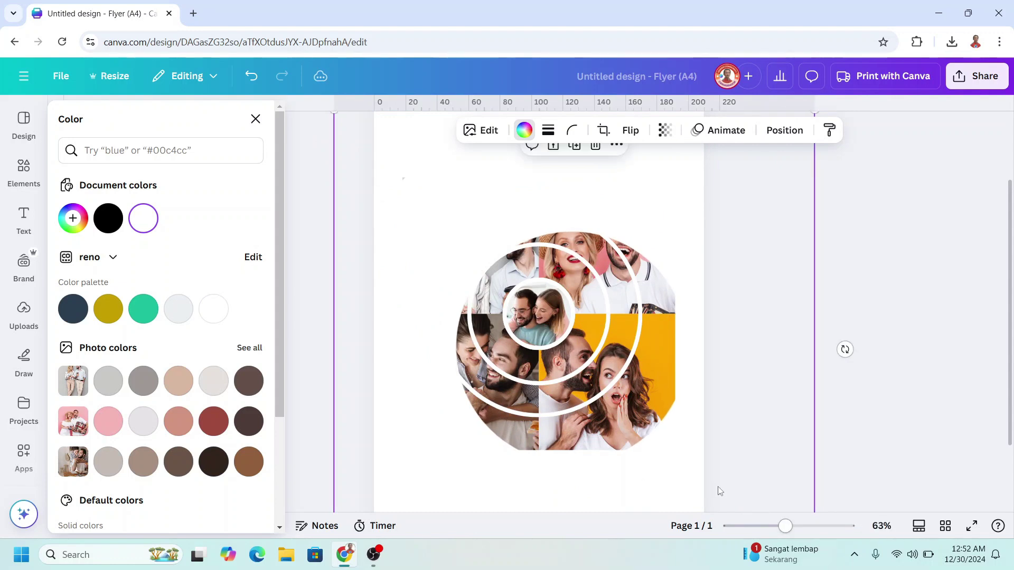
drag(720, 491, 656, 440)
scroll(774, 417, down, 2)
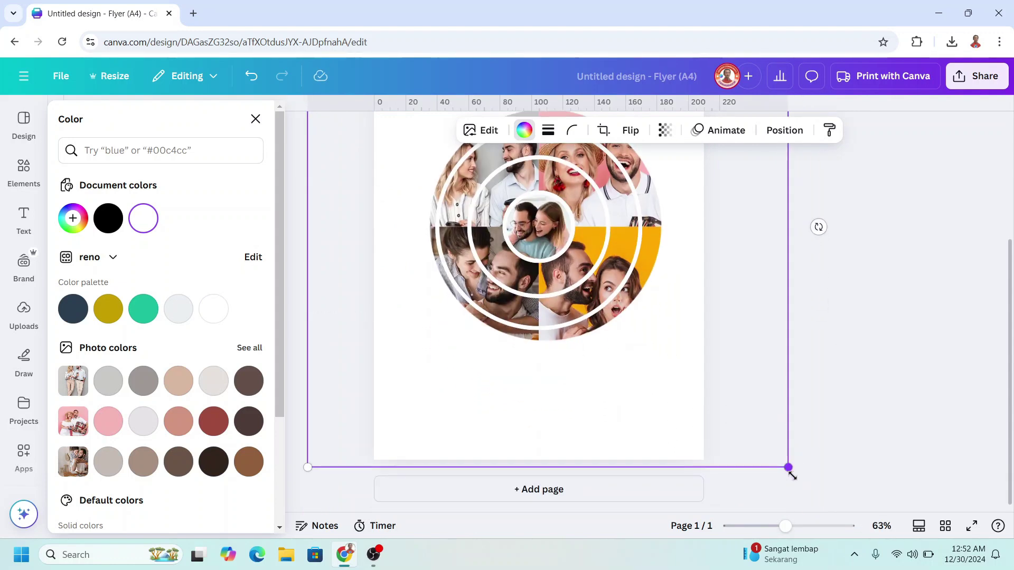
drag(789, 468, 845, 531)
drag(657, 416, 627, 387)
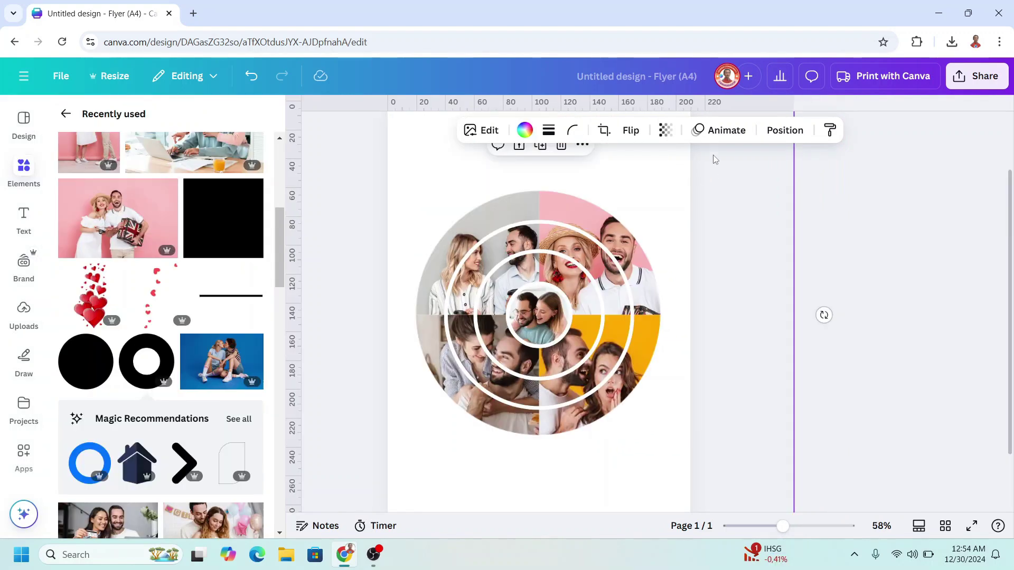
Step: Duplicate the thick white ring and shrink the copy to about 190 mm, centred so its hole fits the 90 mm ring
click(784, 130)
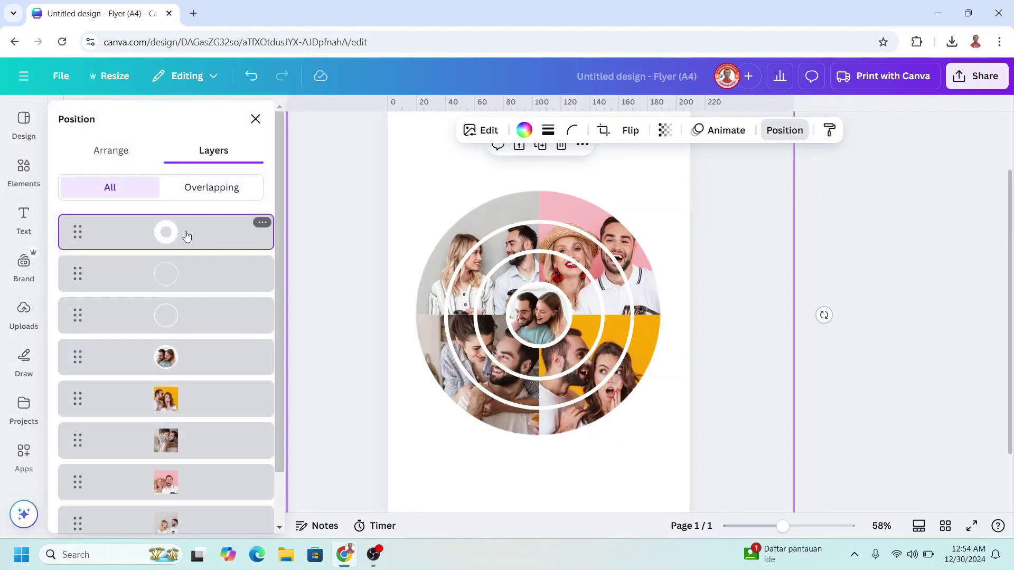
click(543, 149)
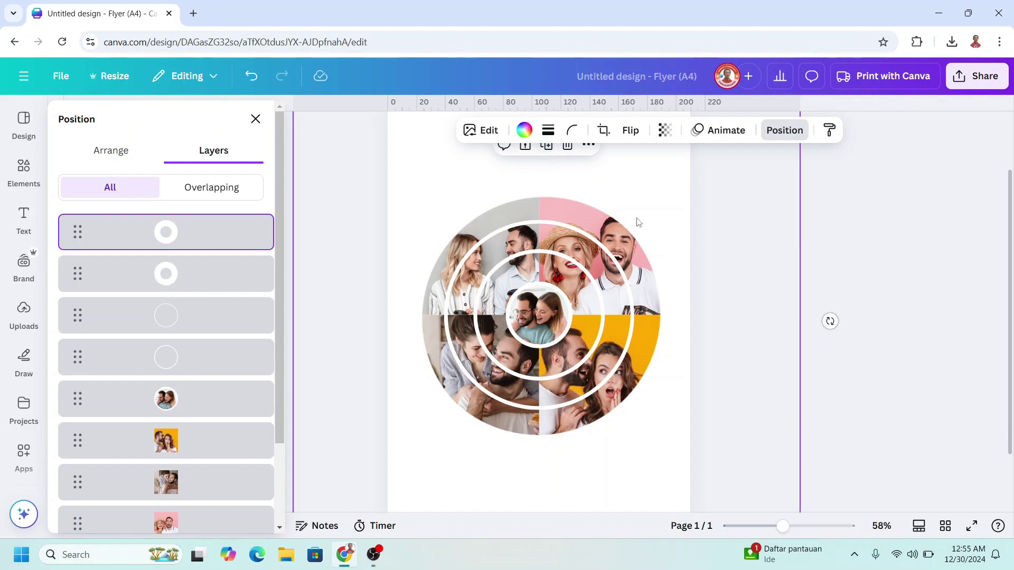
drag(638, 285, 747, 271)
drag(785, 188, 586, 440)
drag(436, 503, 563, 258)
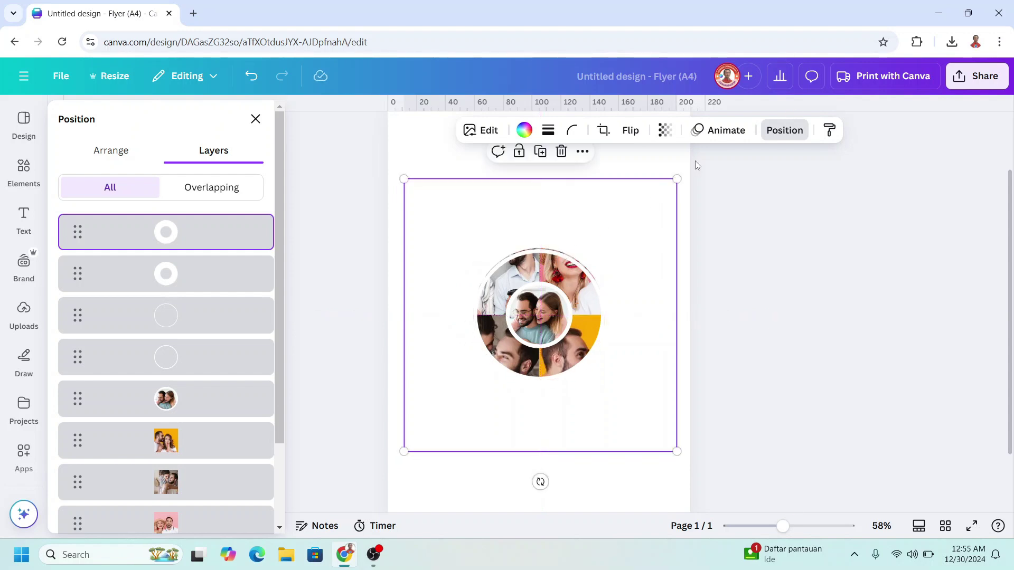
drag(676, 179, 674, 184)
Step: Move the kitchen photo to the bottom of the layer stack and place the smaller thick ring directly above it
scroll(205, 369, down, 2)
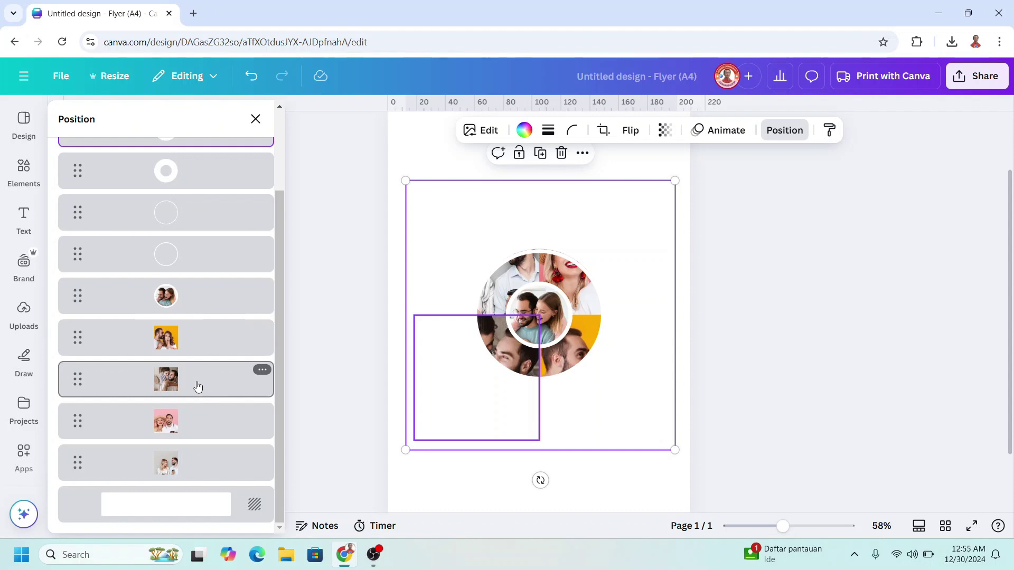
click(200, 387)
drag(196, 417, 198, 467)
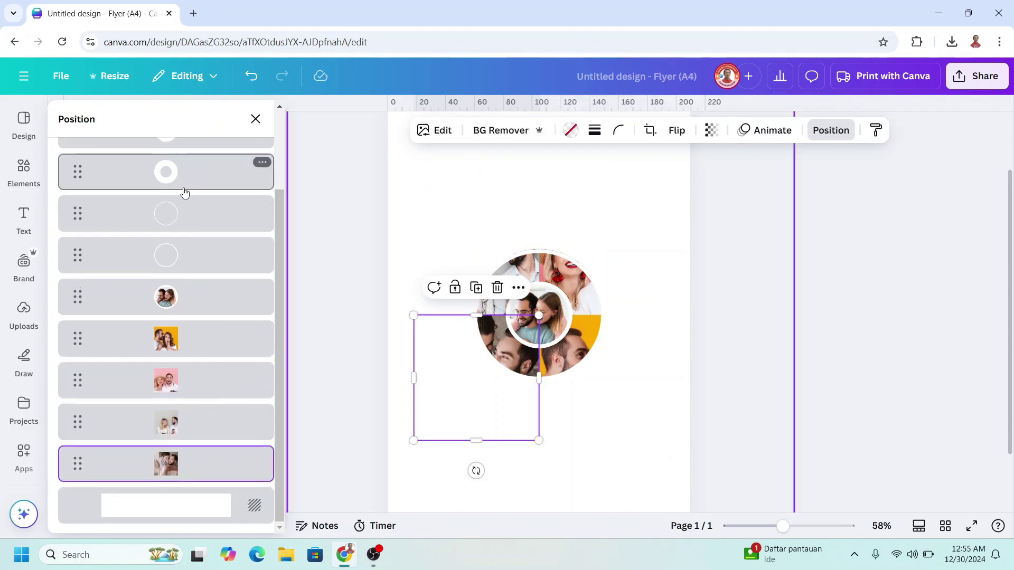
scroll(195, 222, up, 2)
scroll(194, 236, down, 2)
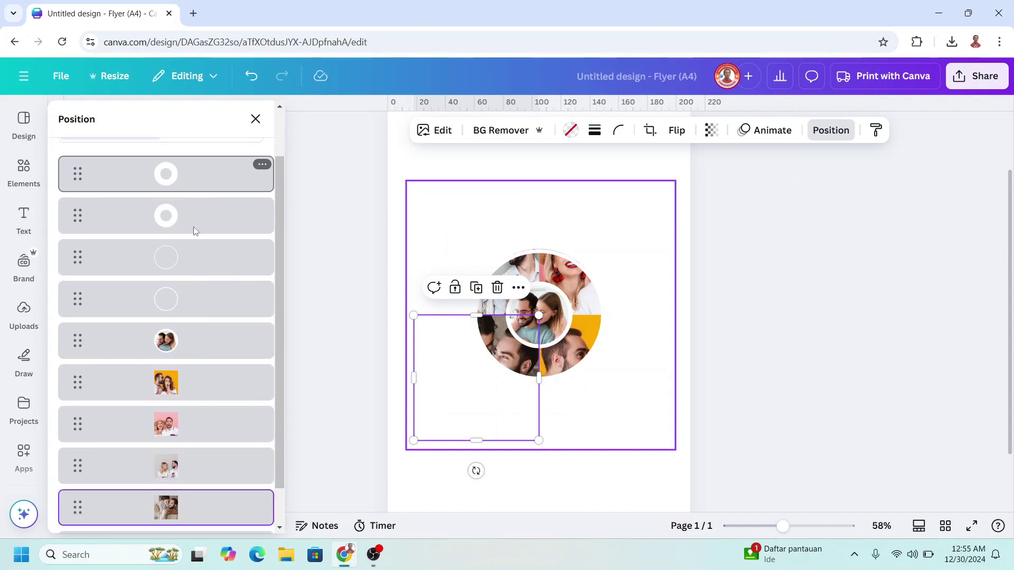
drag(195, 171, 191, 417)
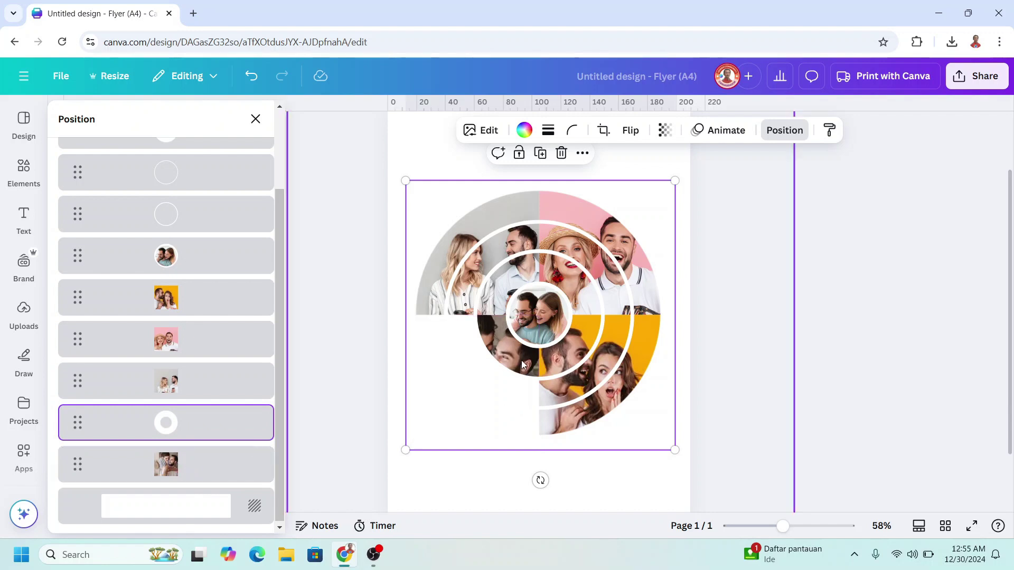
Step: Bring the kitchen photo to the front of the layers and scale its image down within the crop
click(224, 468)
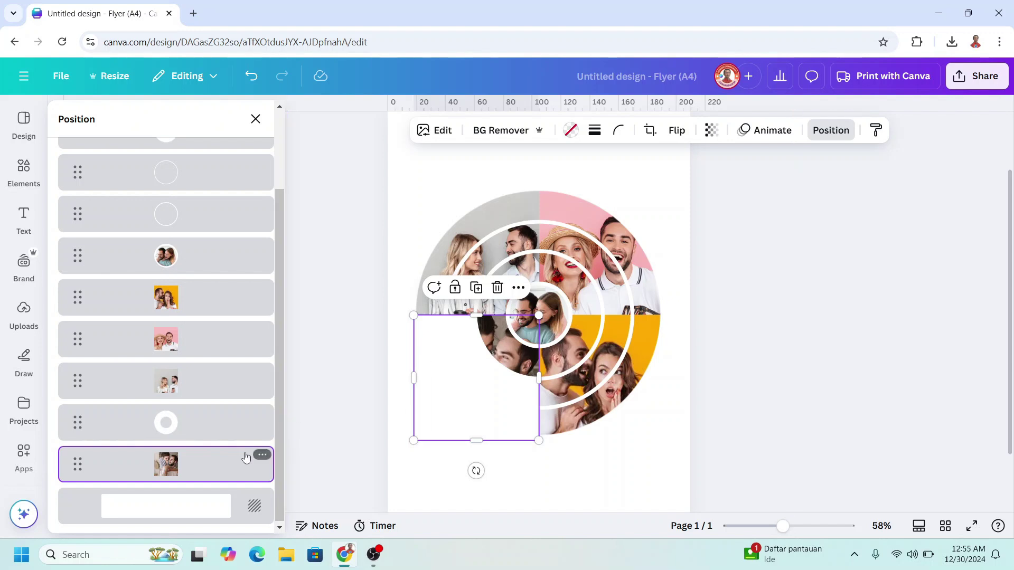
drag(205, 479, 202, 228)
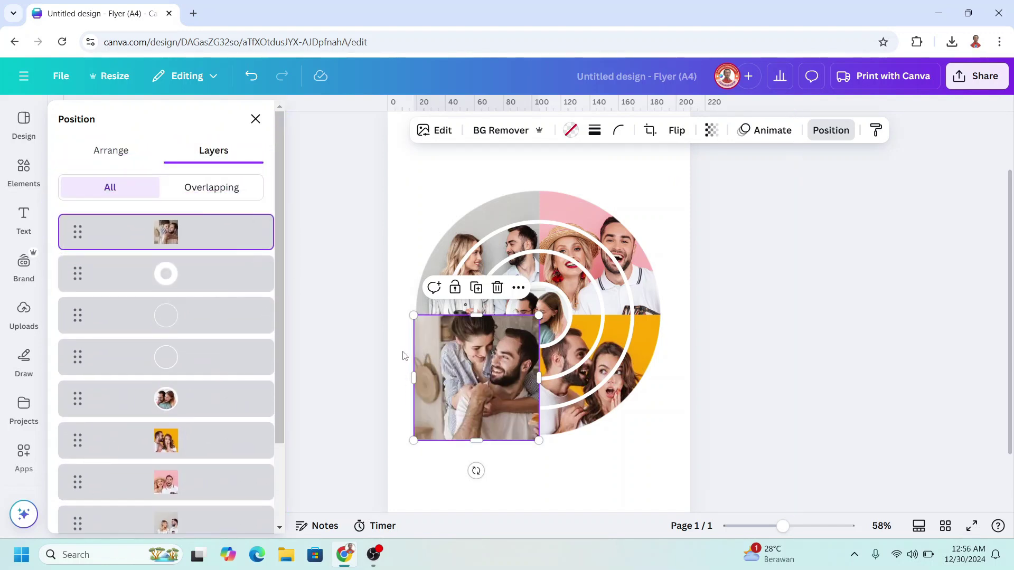
double_click(499, 376)
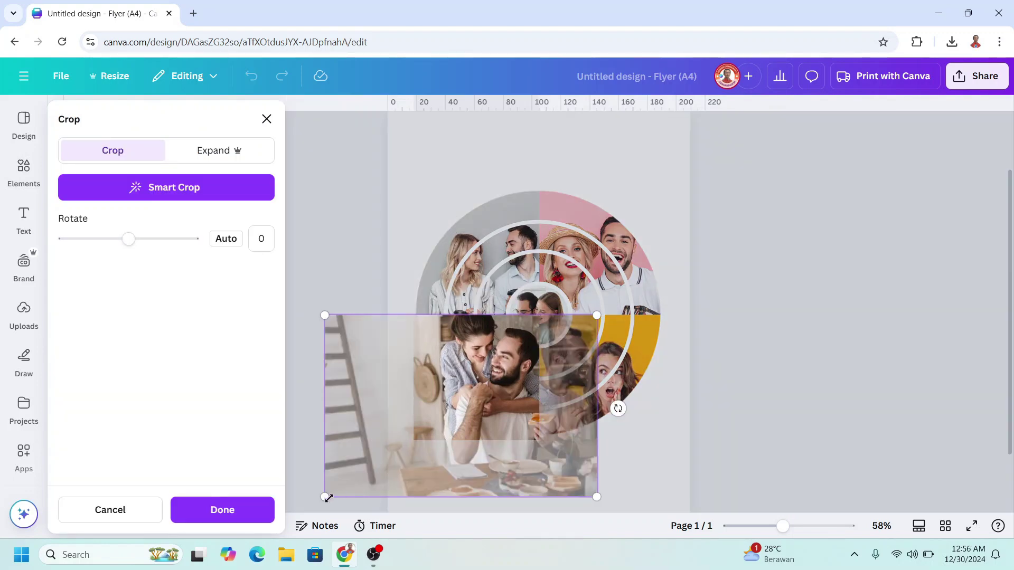
drag(323, 498, 362, 471)
click(245, 515)
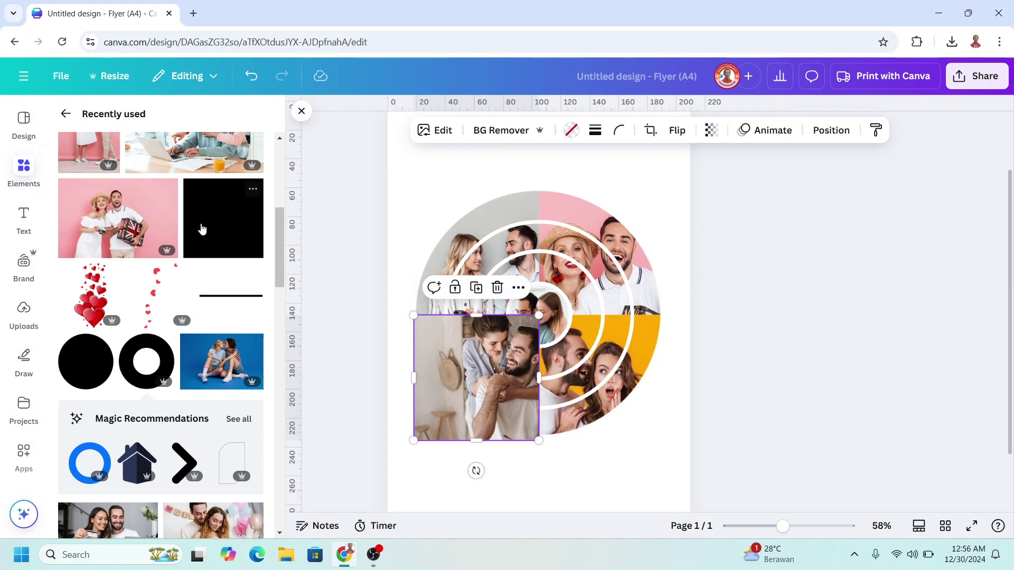
Step: Return the recropped kitchen photo to the bottom of the layer stack, beneath the smaller thick white ring
click(827, 130)
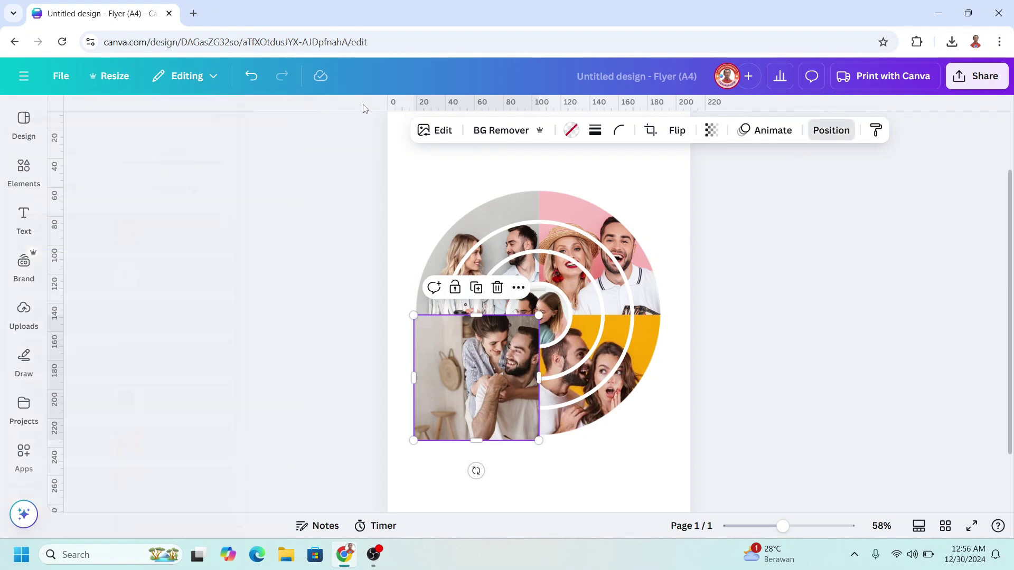
drag(185, 242, 186, 481)
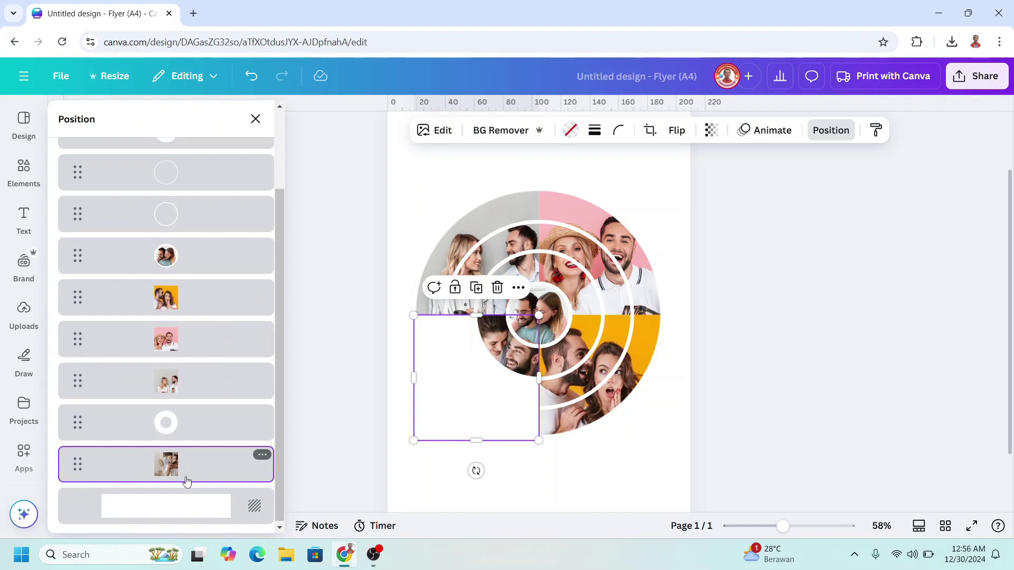
click(739, 375)
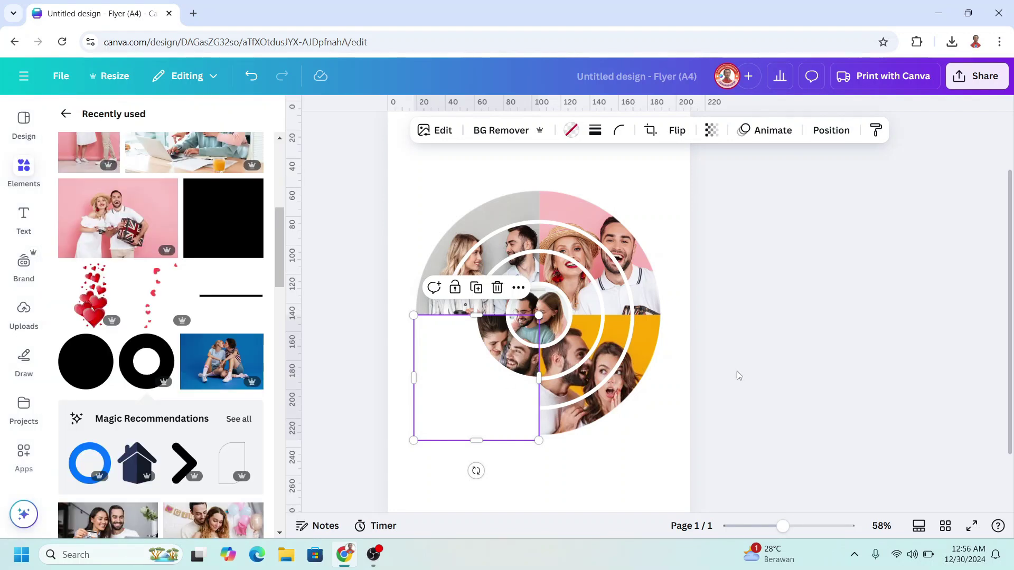
Step: Add a straight line shape to the collage, set its line weight to 10 and colour it white
click(66, 114)
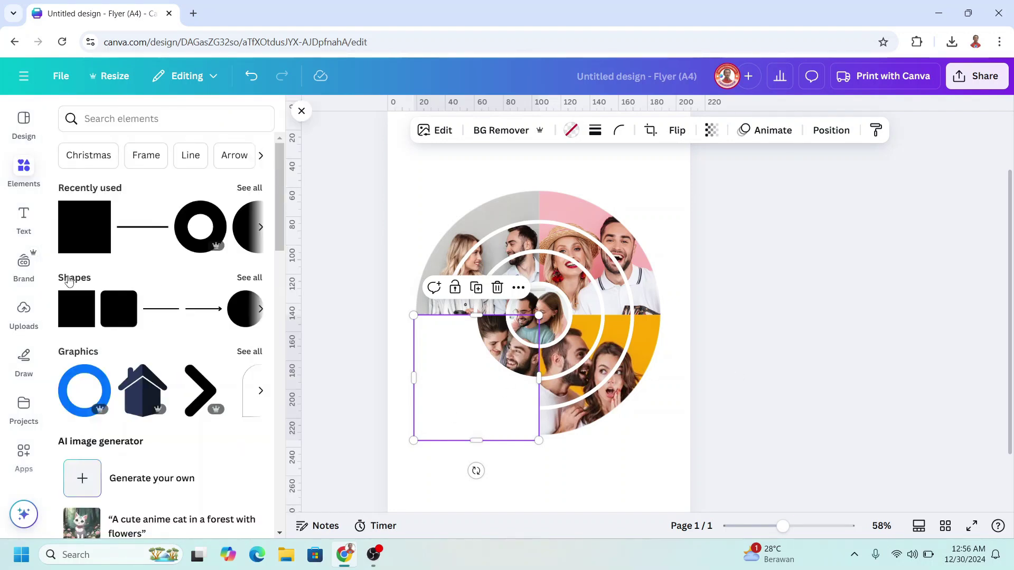
click(169, 314)
click(533, 132)
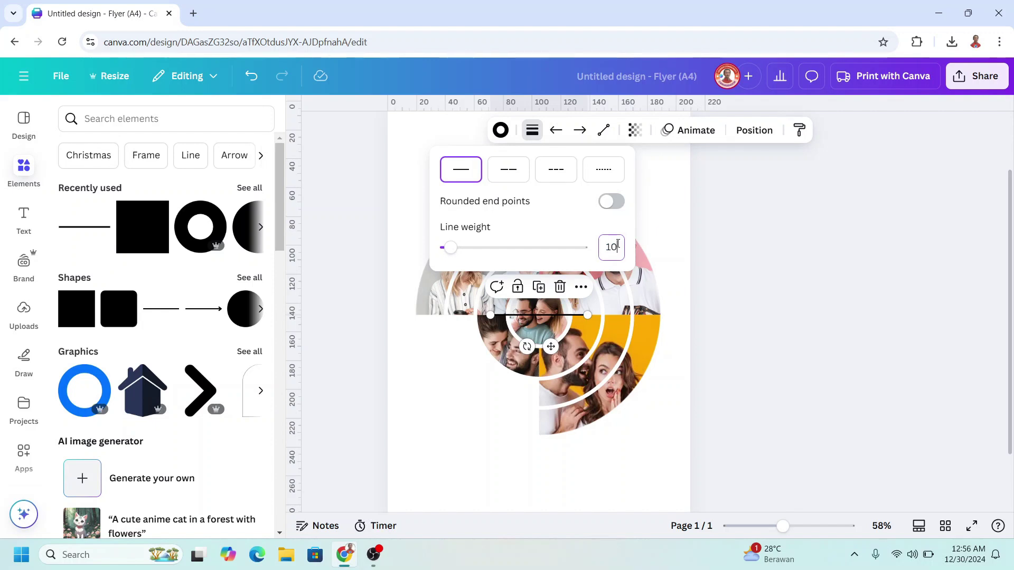
key(Return)
click(501, 131)
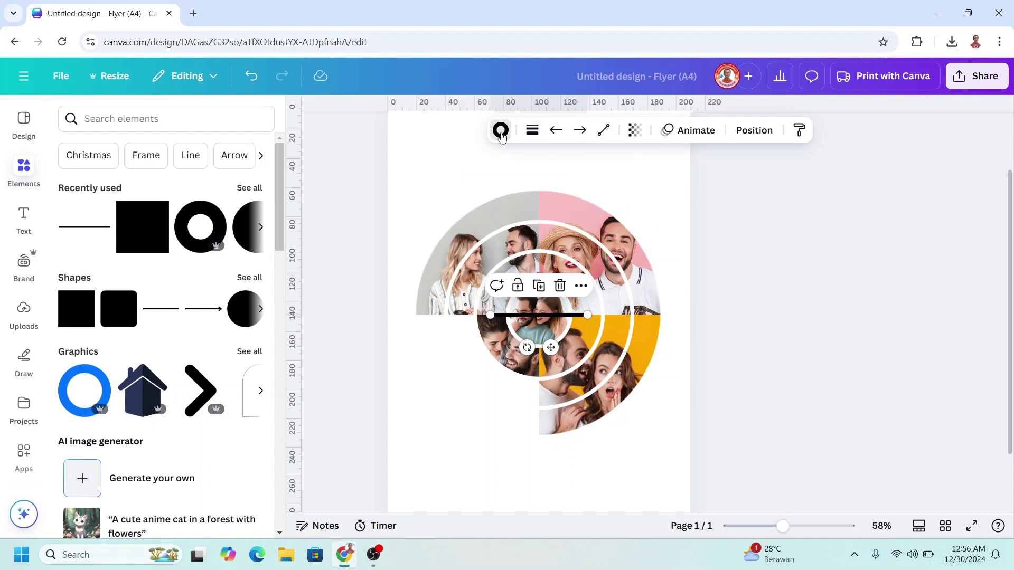
click(144, 224)
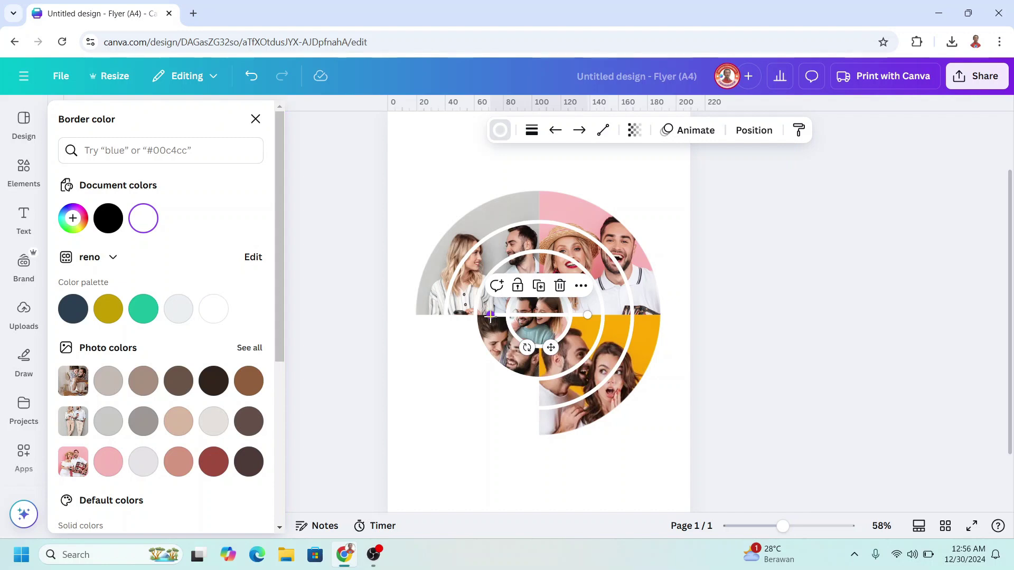
Step: Stretch the white line across the circle's horizontal diameter, and run a duplicate of it vertically through the centre
drag(464, 318, 421, 317)
drag(609, 316, 666, 315)
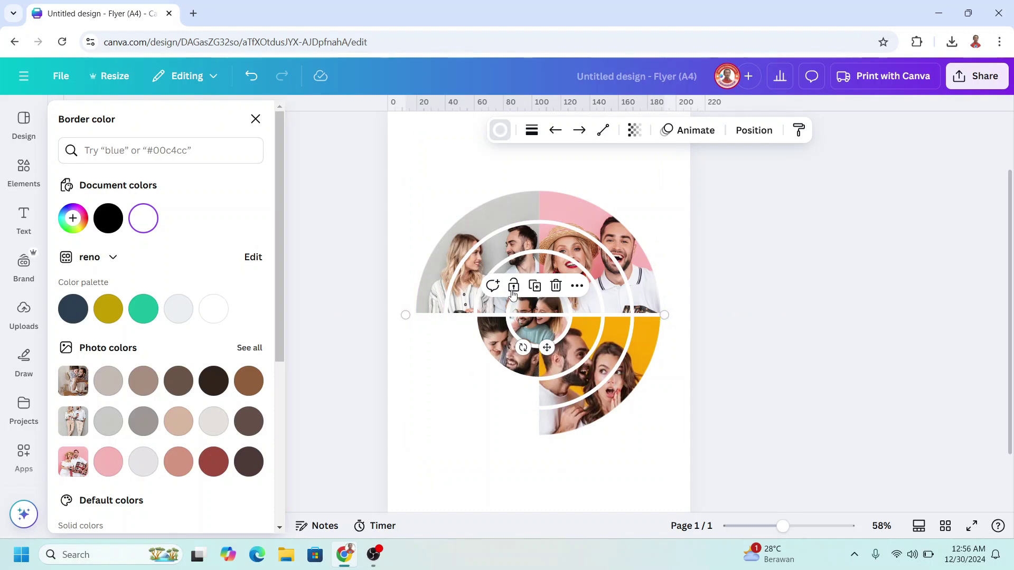
drag(528, 315, 534, 321)
drag(411, 322, 540, 450)
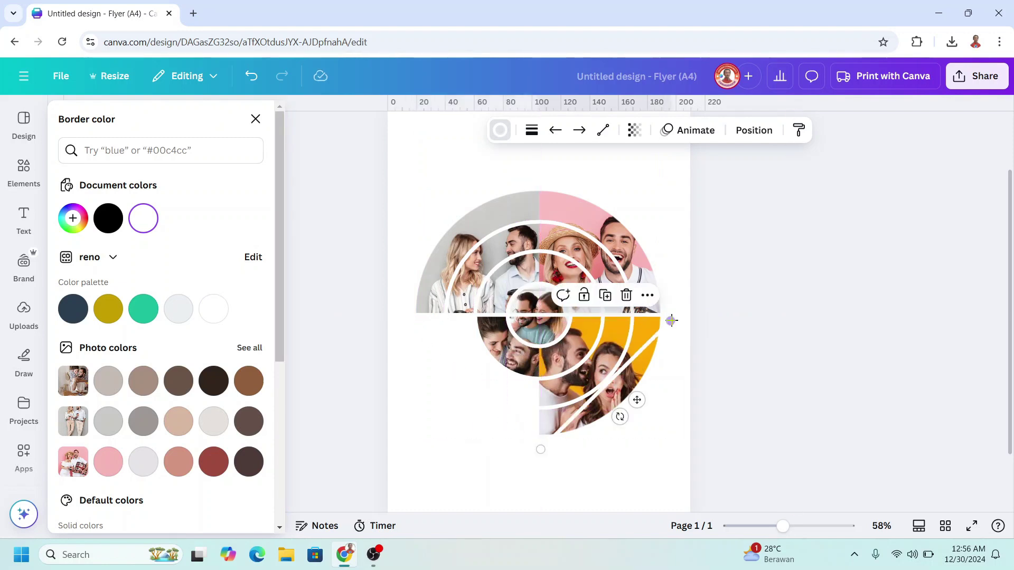
drag(671, 320, 541, 181)
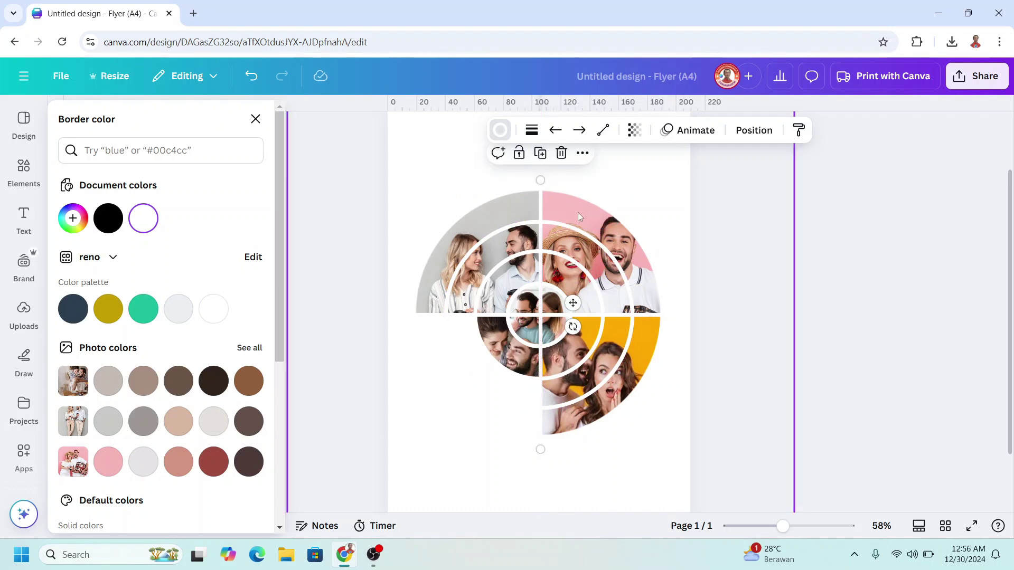
Step: Duplicate the vertical line twice as spokes from the centre across the pink photo, one at about 45° and one shallower
click(539, 153)
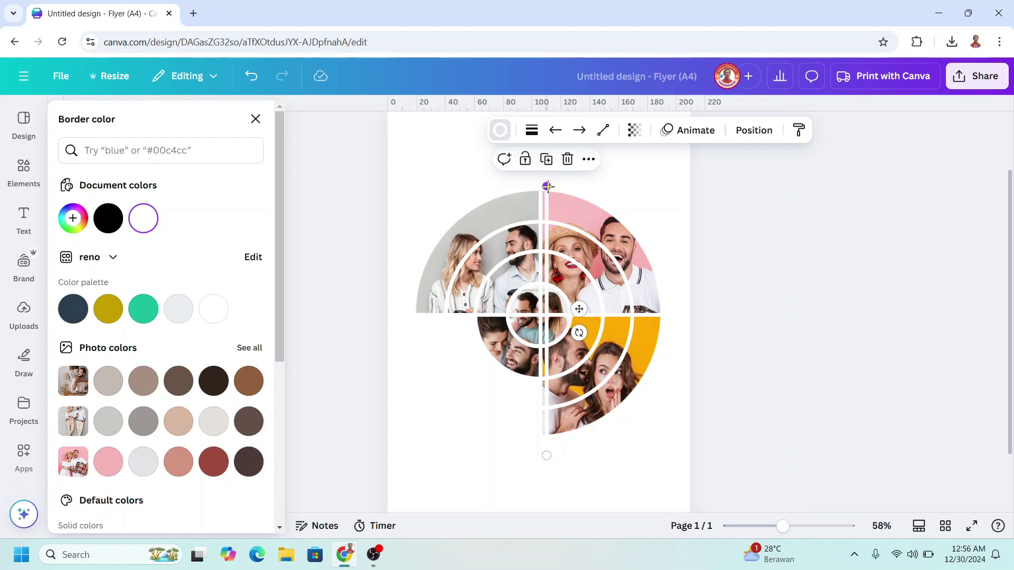
drag(547, 455, 540, 316)
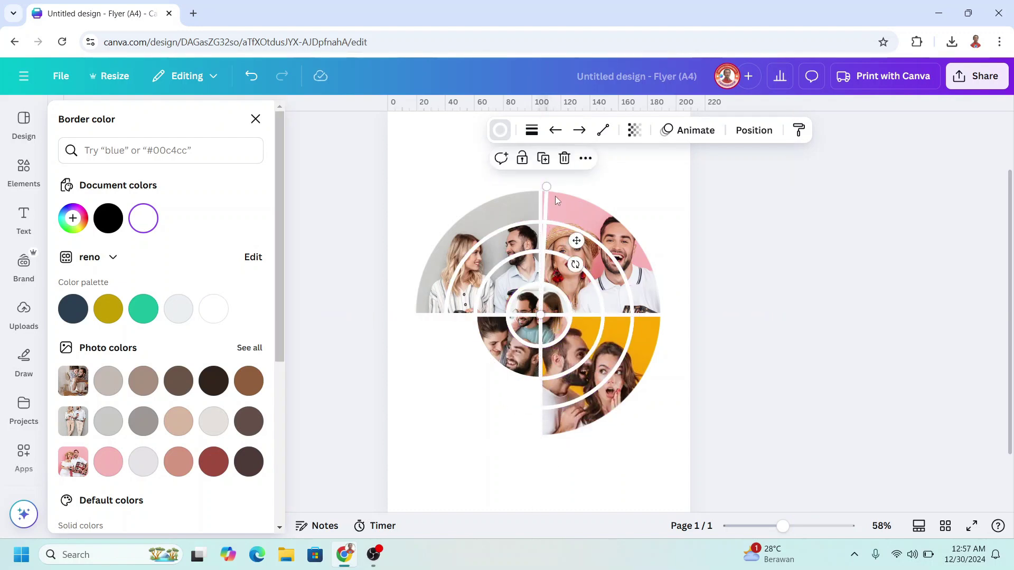
drag(547, 187, 626, 231)
click(581, 195)
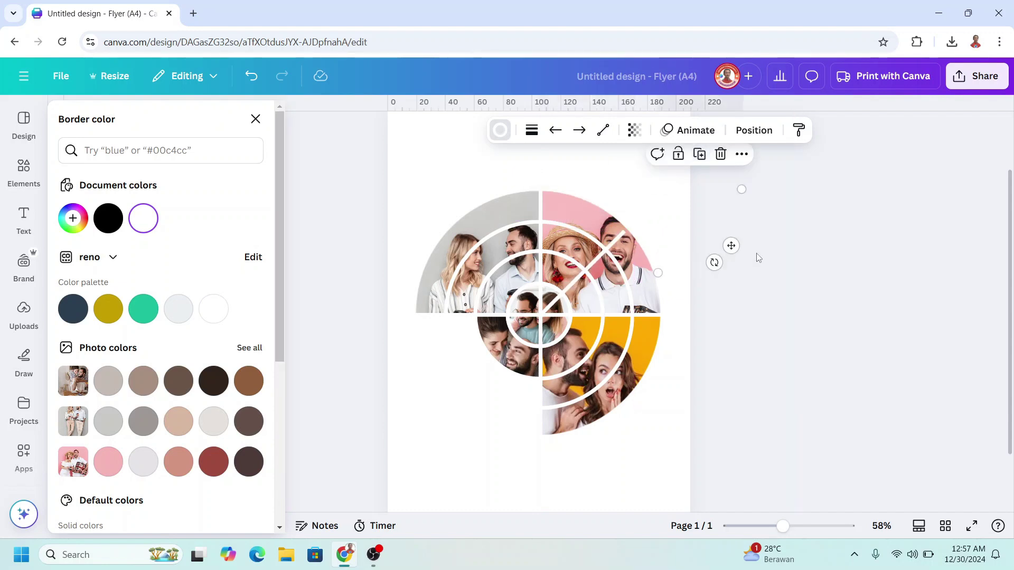
drag(732, 245, 615, 287)
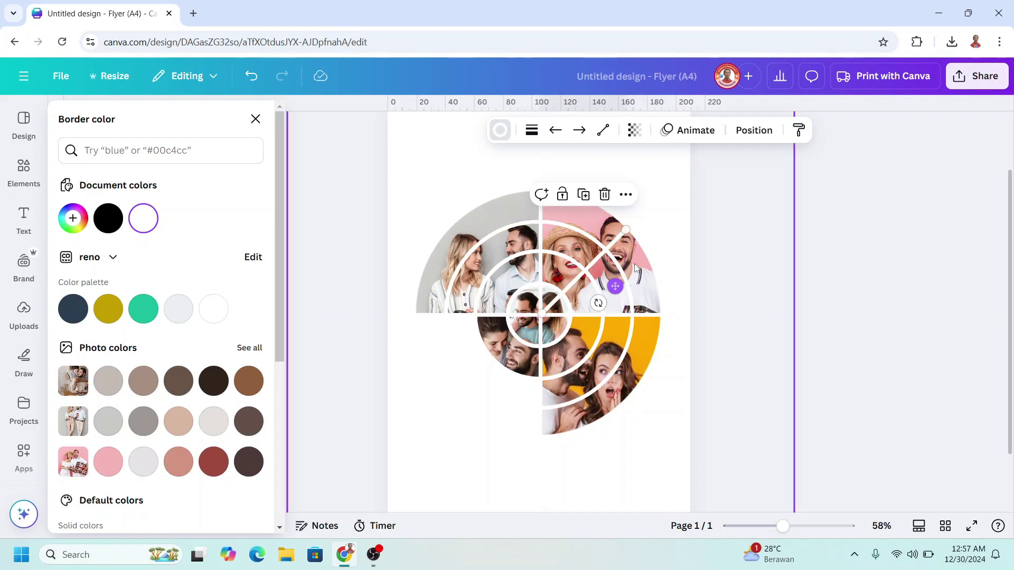
drag(625, 230, 663, 270)
Step: Duplicate the spoke twice more and run the copies from the centre across the grey photo, one steep and one shallow
click(619, 289)
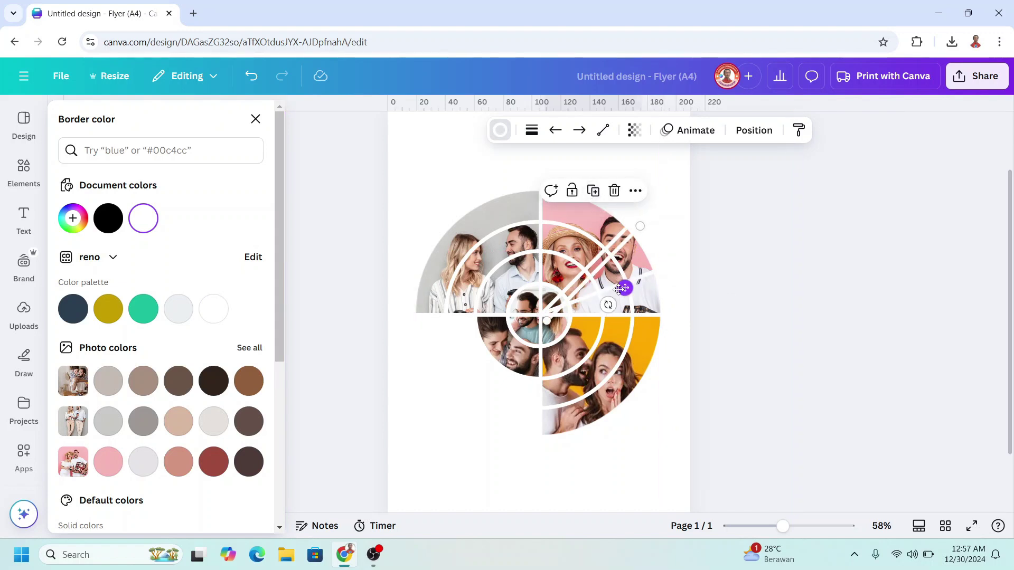
drag(623, 288, 617, 283)
drag(639, 225, 480, 194)
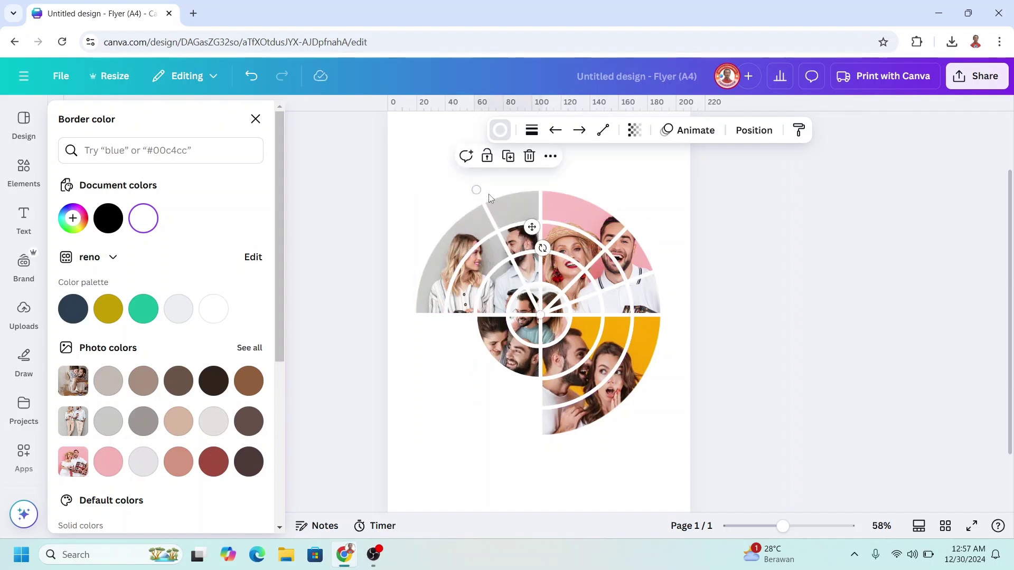
click(509, 158)
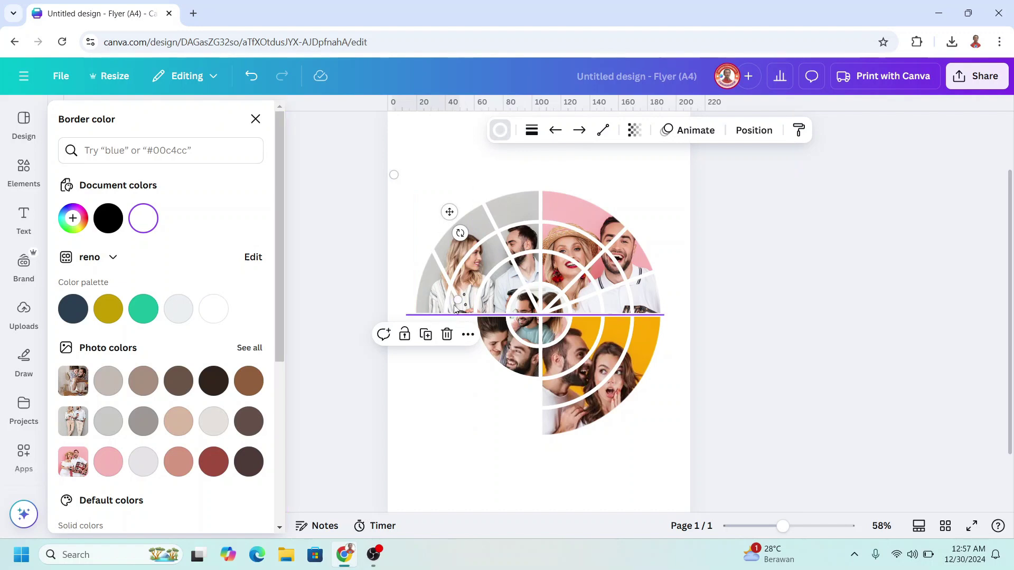
drag(449, 212, 492, 213)
drag(411, 175, 428, 242)
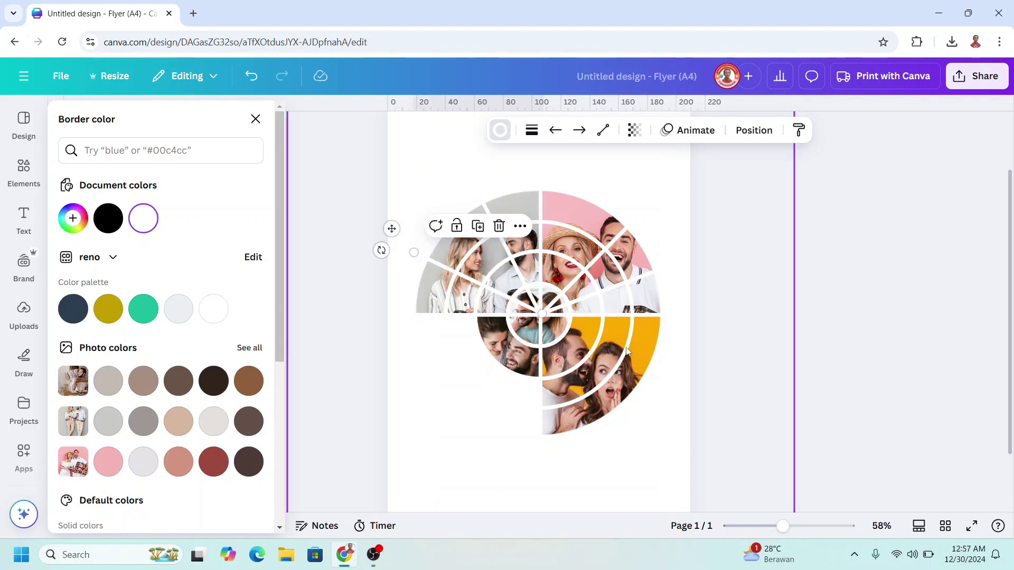
Step: Duplicate the shallow grey-photo spoke and run the copy diagonally from the centre across the orange photo
click(478, 226)
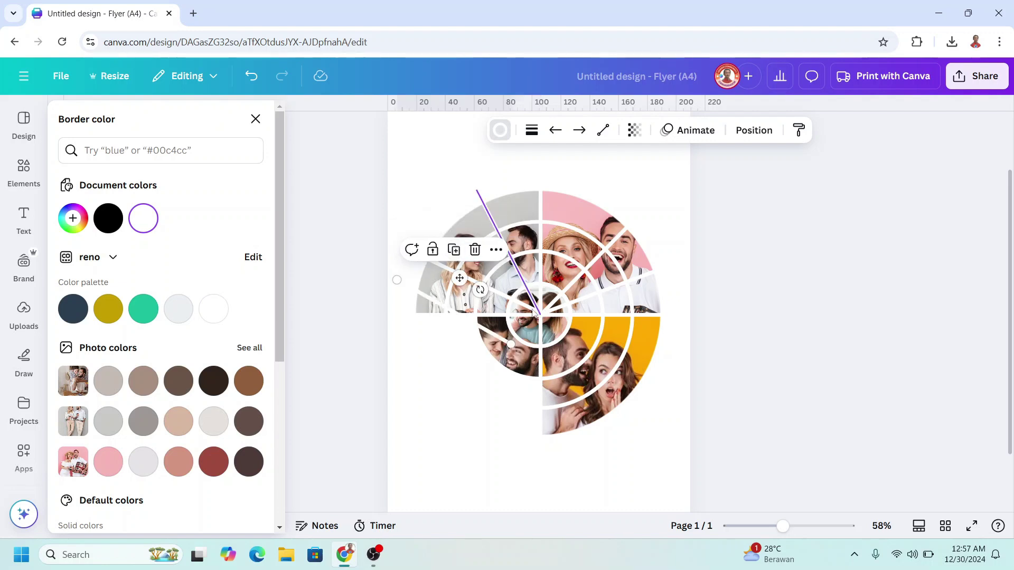
drag(459, 276, 602, 318)
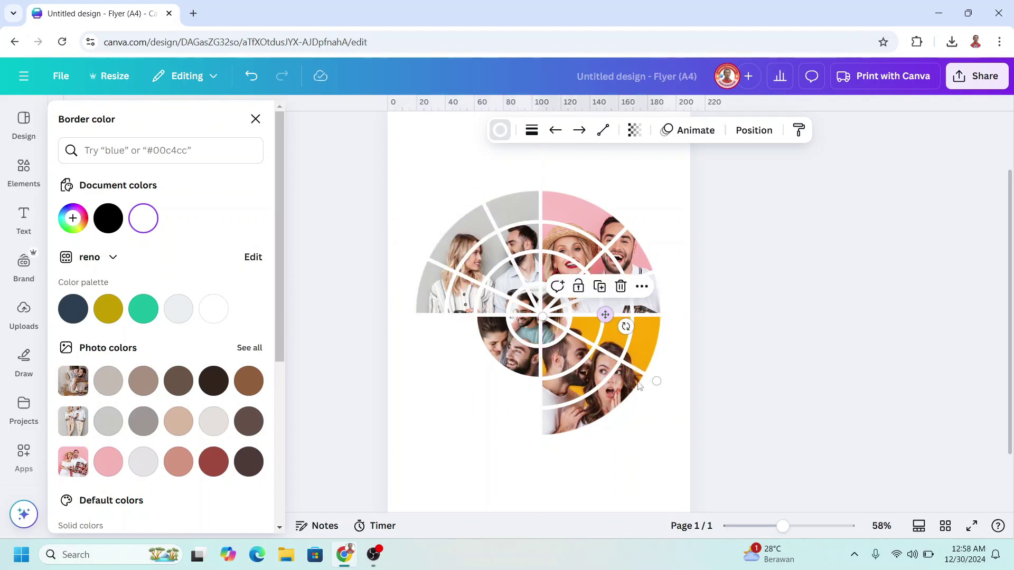
drag(649, 386, 701, 214)
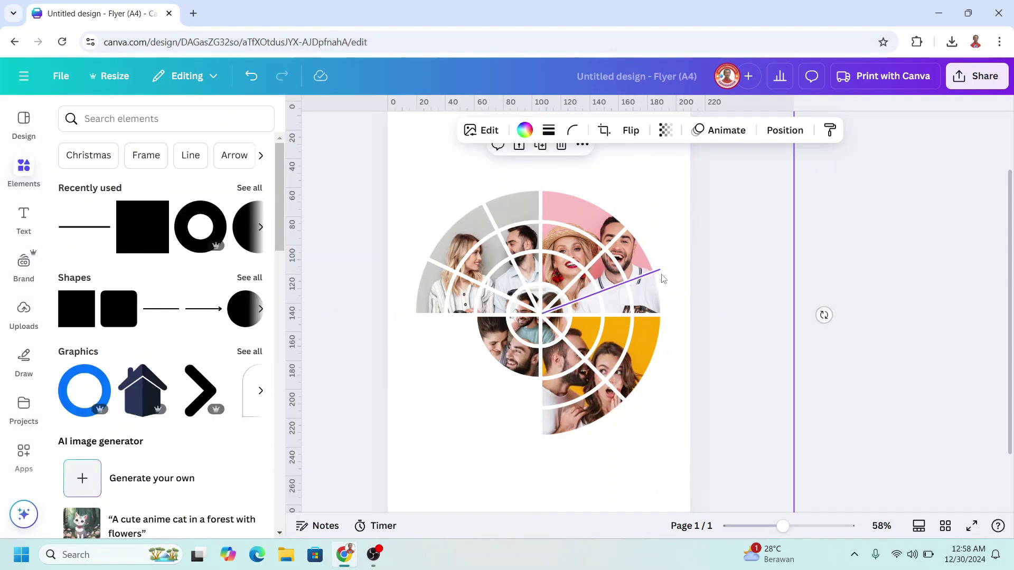
Step: Shorten the diagonal spoke on the pink photo so it starts at the inner concentric ring
click(570, 292)
drag(541, 315, 583, 270)
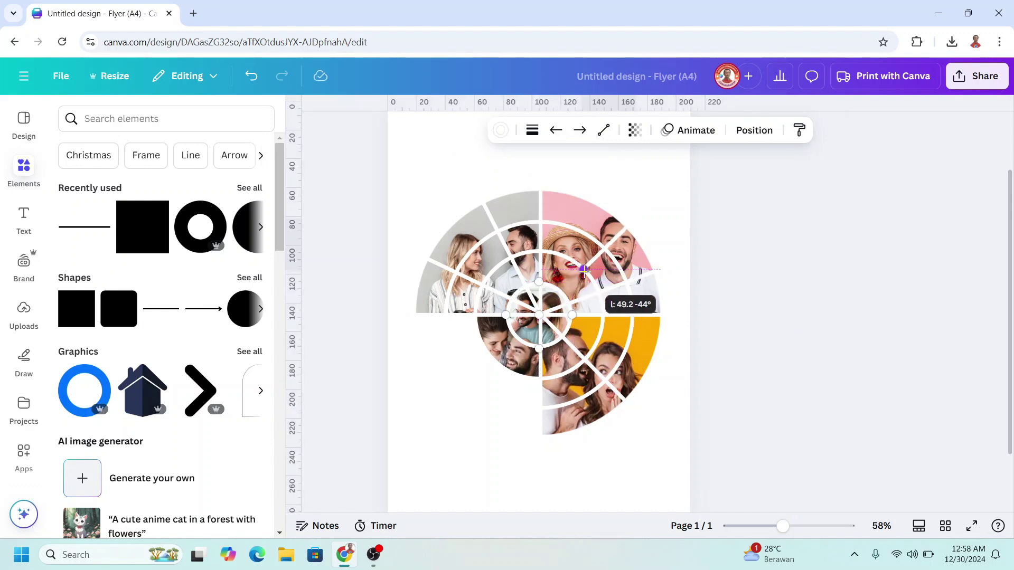
scroll(582, 270, up, 5)
key(ctrl+z)
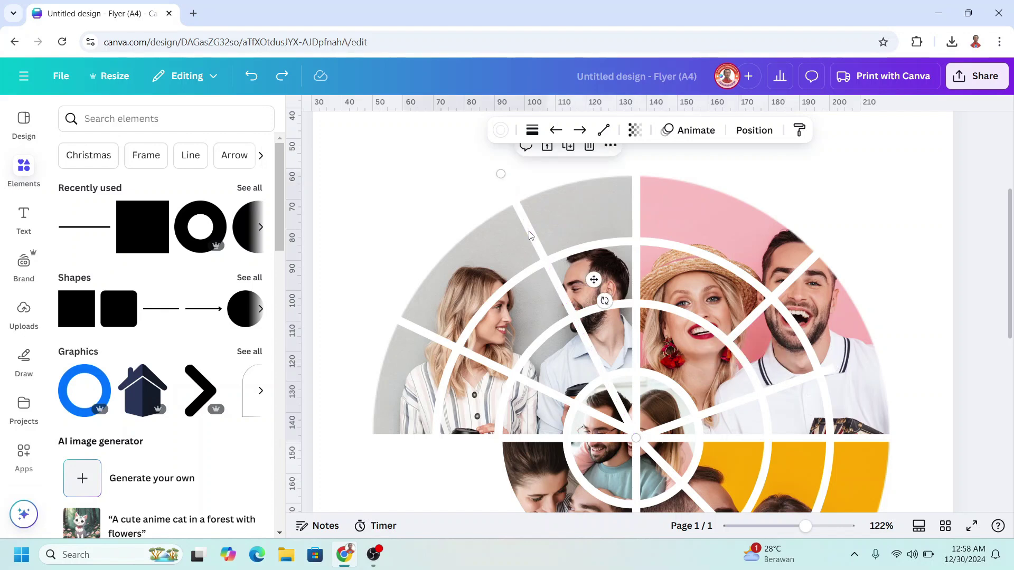
Step: Shorten both spokes on the grey photo so they start at the outer concentric ring
drag(636, 438, 544, 262)
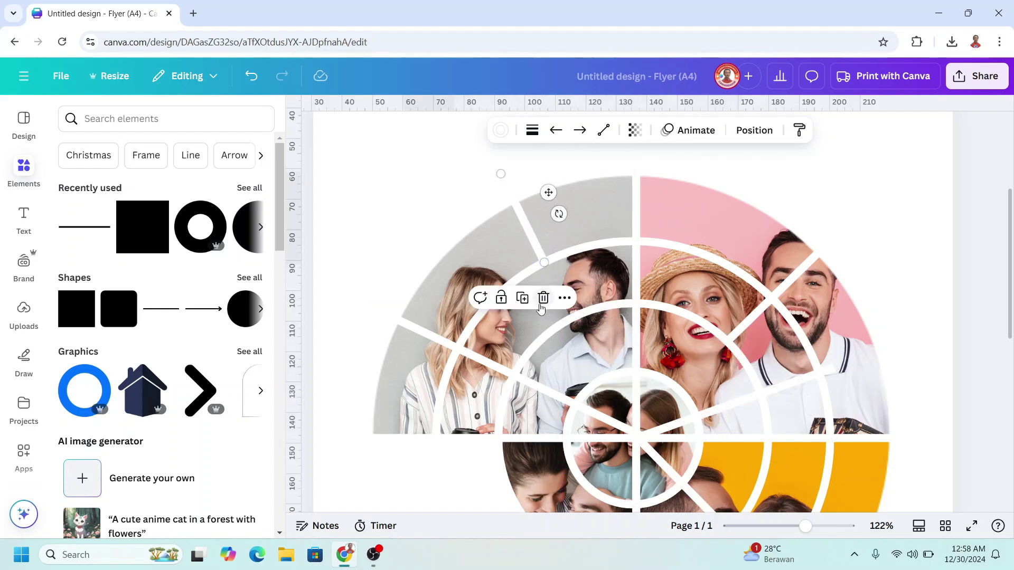
click(501, 376)
drag(634, 436, 457, 351)
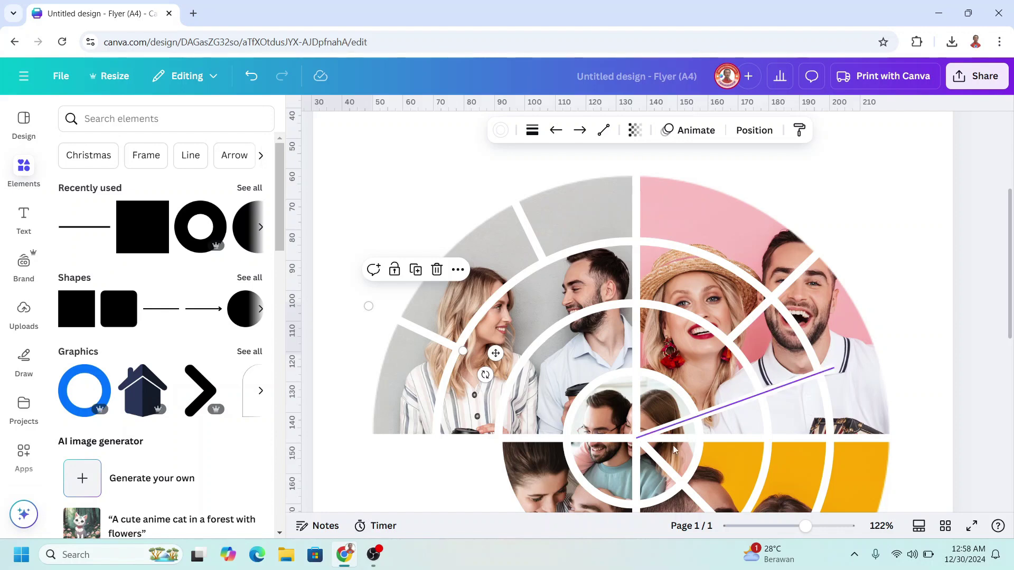
Step: Duplicate the orange photo's spoke and run the copy from the centre to the inner ring on the grey photo
click(665, 466)
click(737, 446)
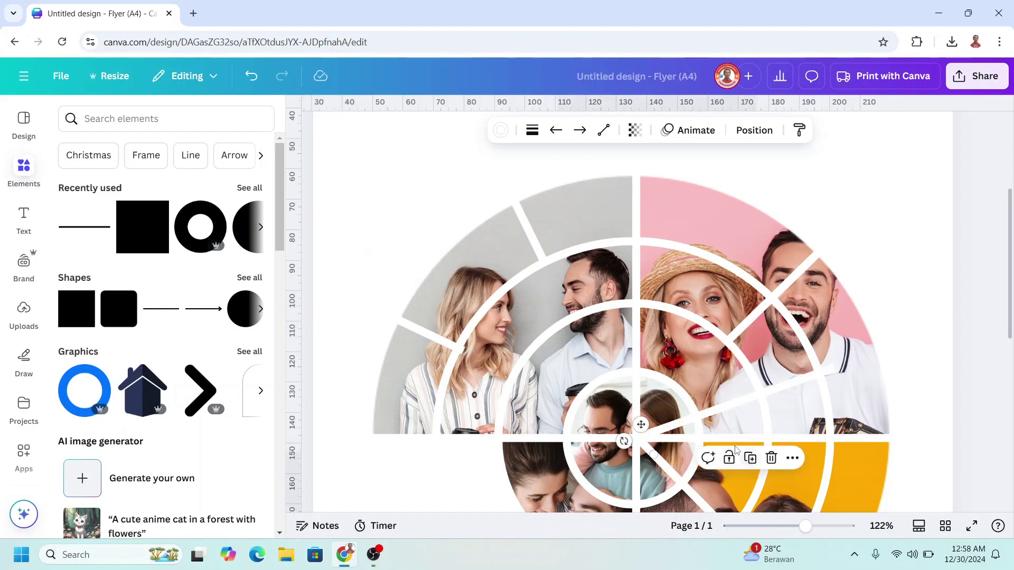
drag(641, 424, 534, 342)
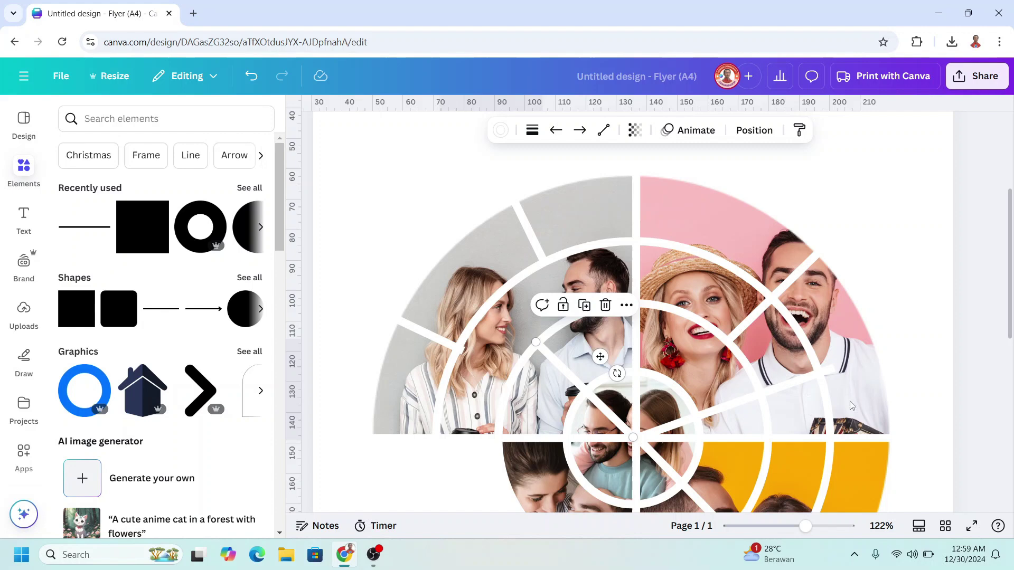
Step: Shorten the shallow pink-photo spoke to end at the outer ring, and trim the orange-photo spoke to start at the inner ring
click(821, 374)
drag(834, 369, 820, 376)
scroll(820, 375, down, 4)
click(708, 312)
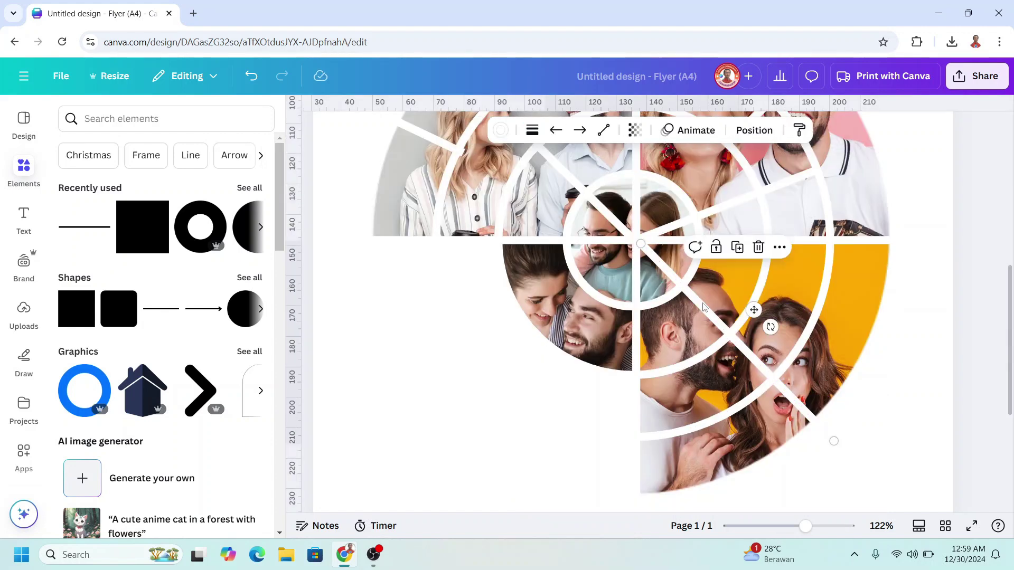
drag(642, 243, 733, 331)
scroll(816, 399, up, 3)
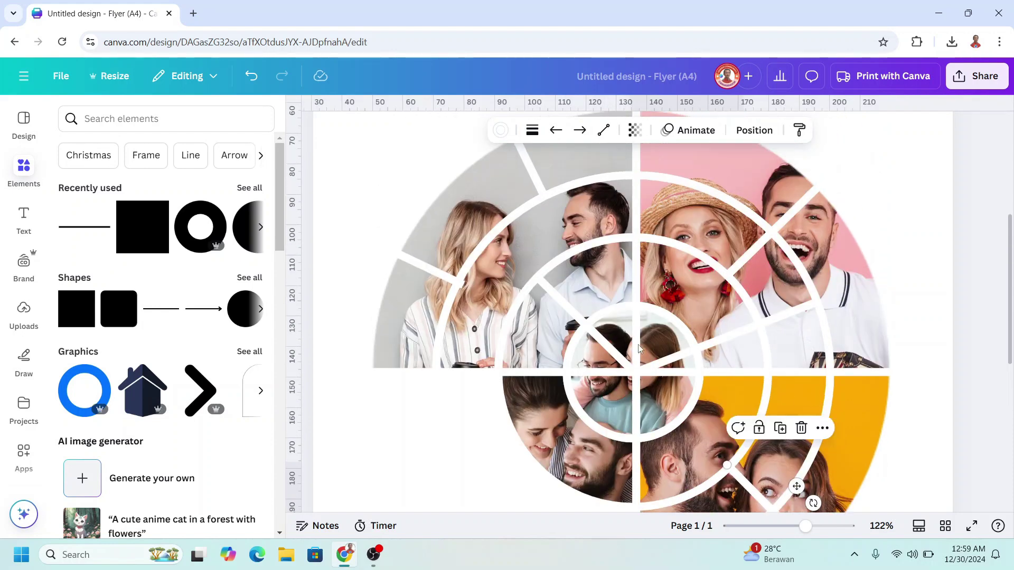
Step: Move the circular centre photo to the front of the layer stack, above all the white lines
click(754, 130)
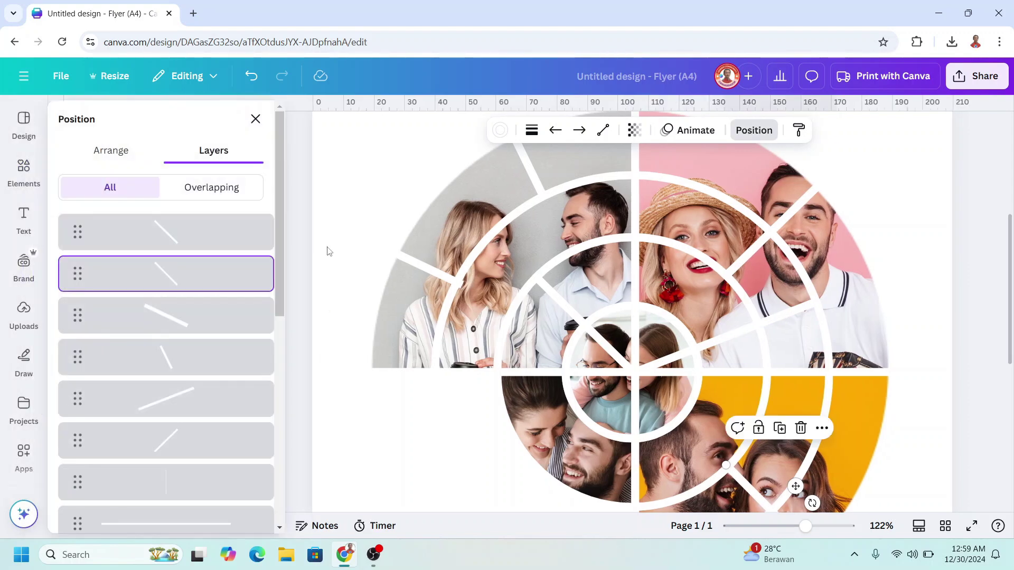
scroll(191, 294, down, 10)
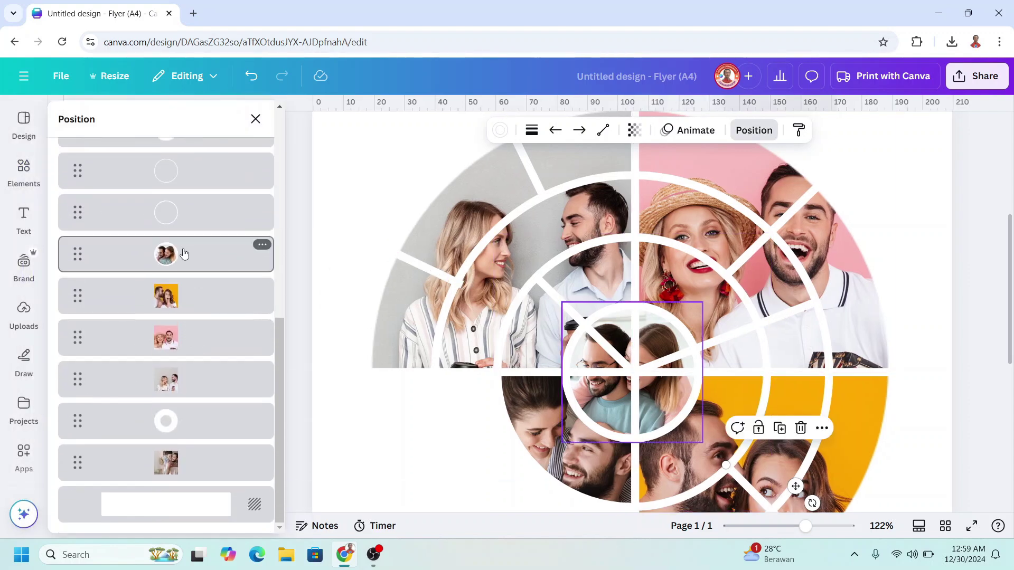
drag(183, 255, 195, 228)
scroll(658, 395, down, 5)
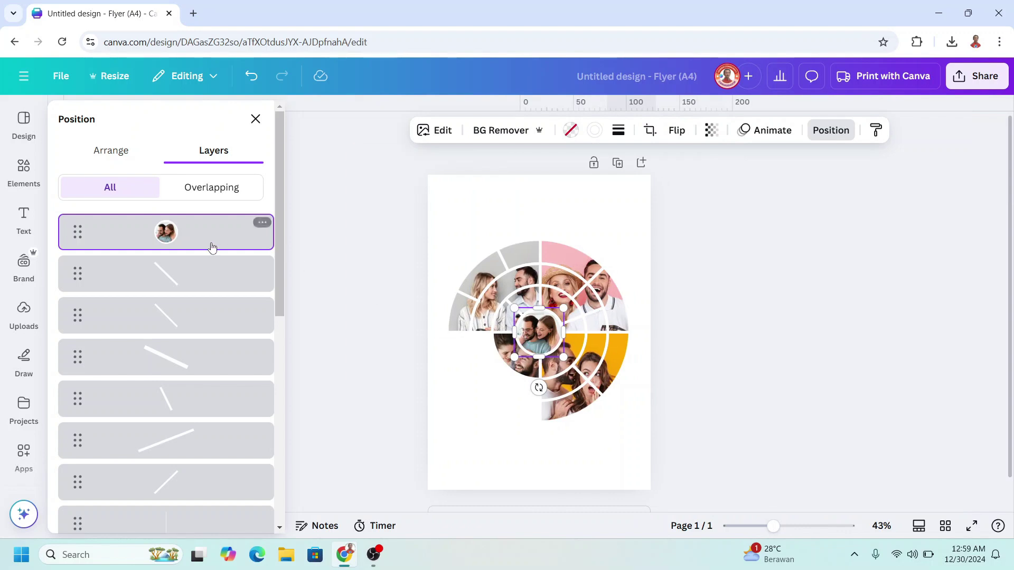
scroll(206, 276, down, 10)
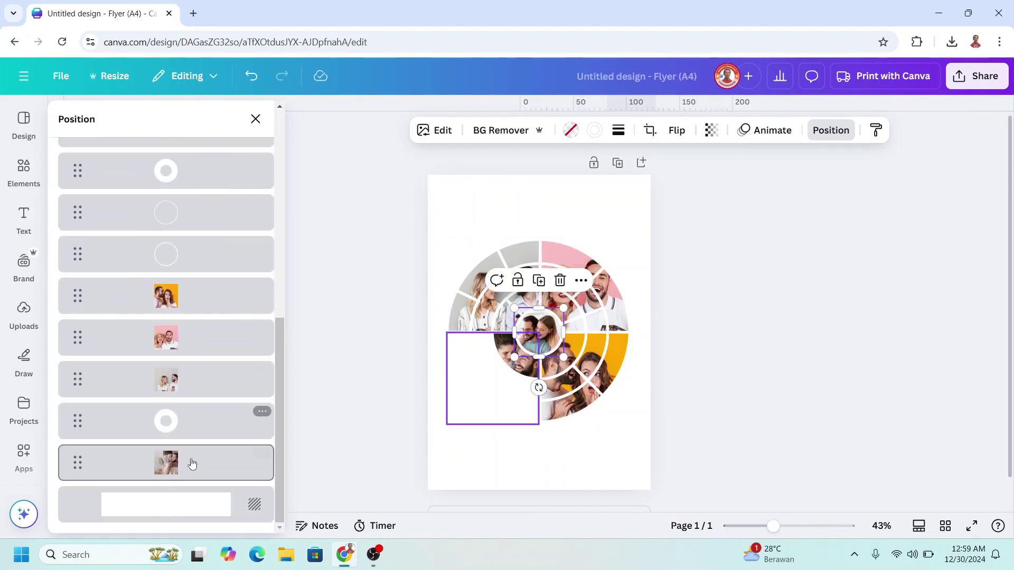
Step: Select every element of the collage and group them
key(ctrl+a)
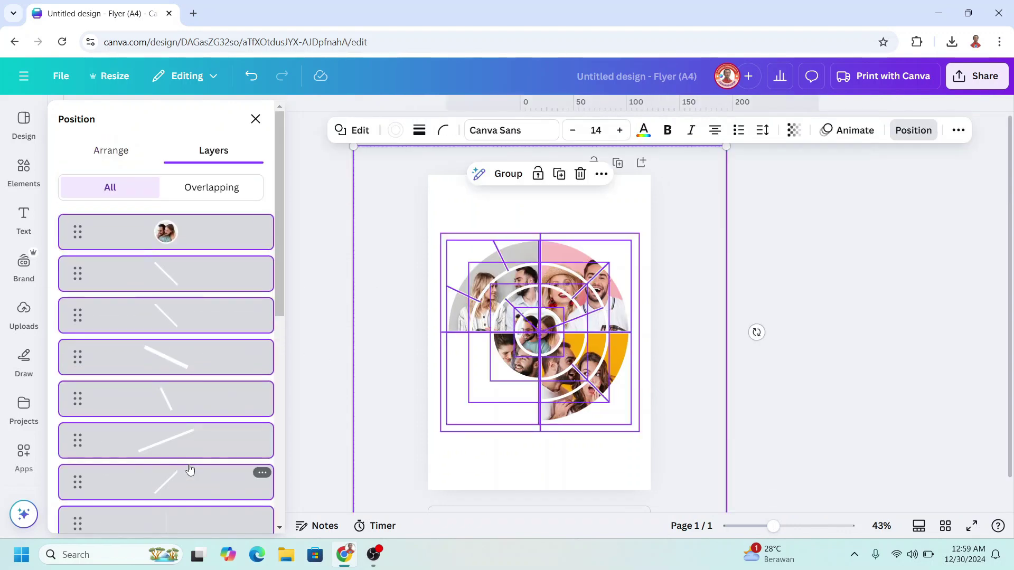
click(508, 174)
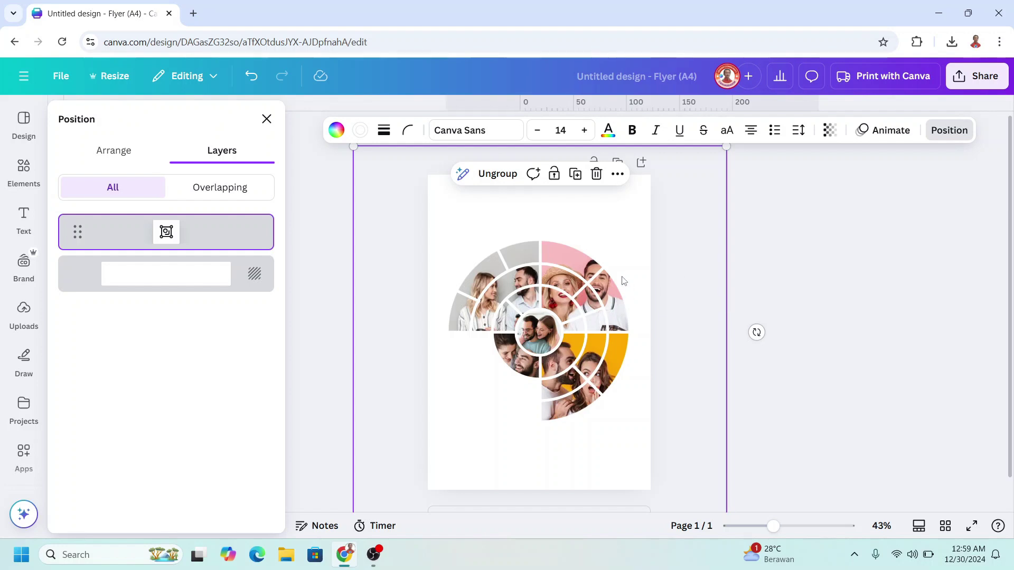
Step: Enlarge the grouped collage in the upper part of the flyer and rotate it slightly counterclockwise
drag(743, 139, 845, 119)
drag(570, 279, 552, 264)
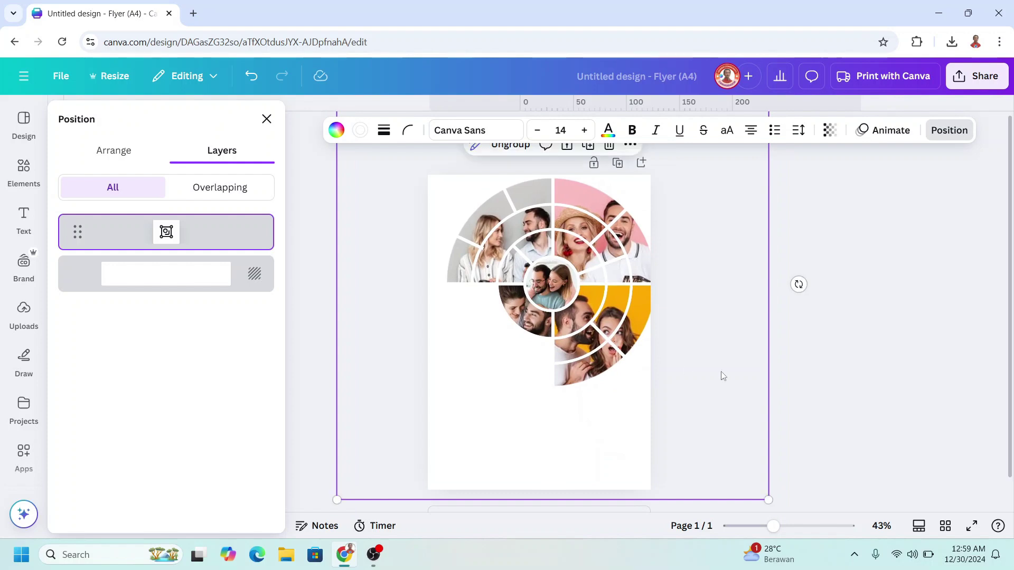
drag(798, 285, 787, 224)
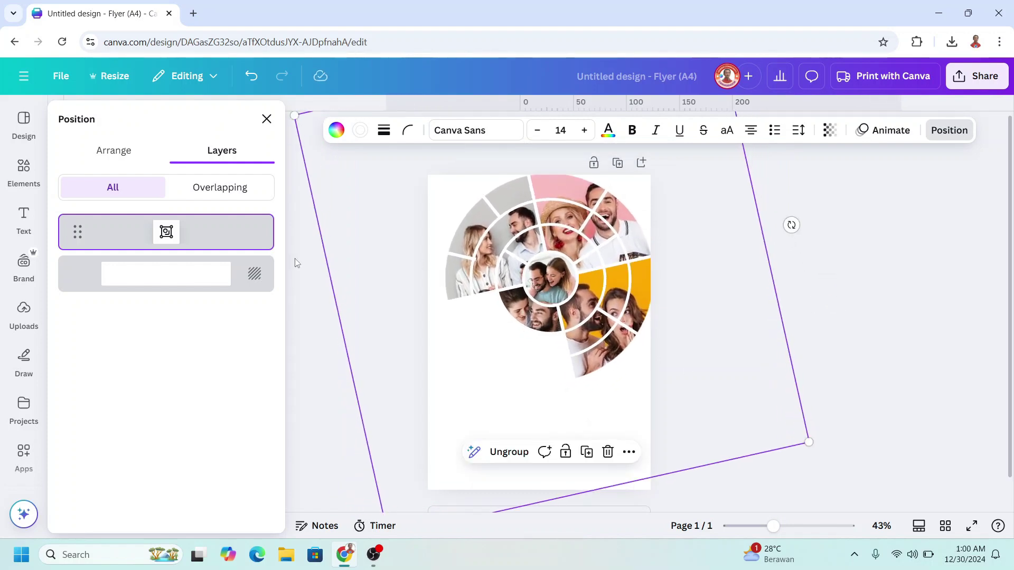
Step: Add the recently used pink-background photo of the standing couple exchanging a gift to the flyer
click(29, 172)
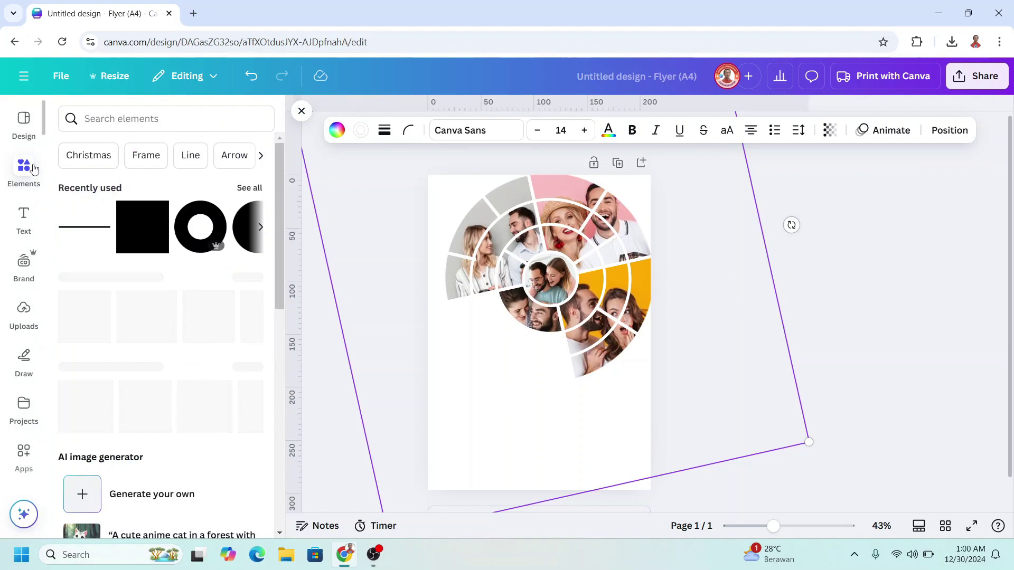
click(249, 188)
scroll(189, 333, down, 5)
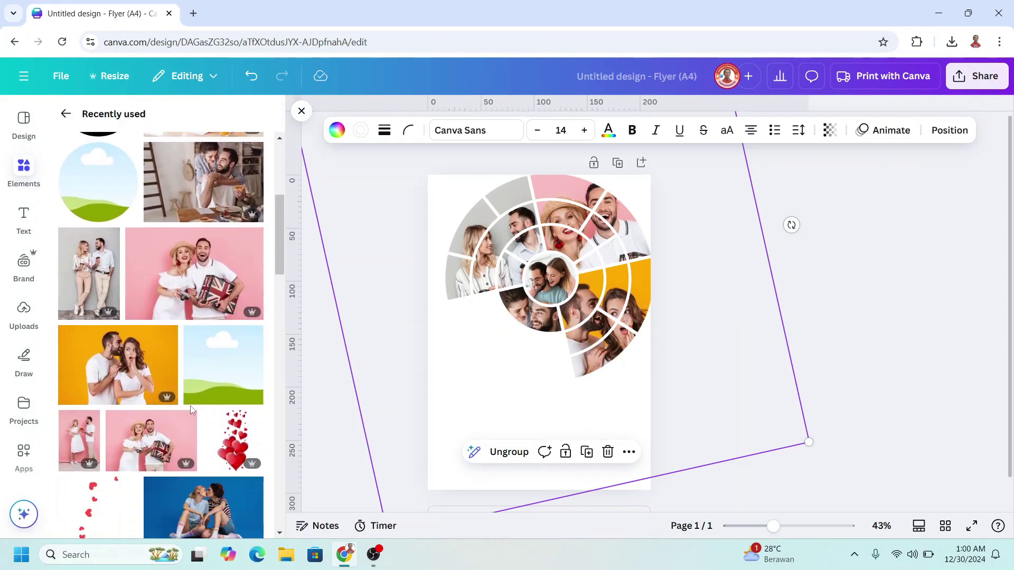
scroll(191, 404, down, 1)
click(79, 375)
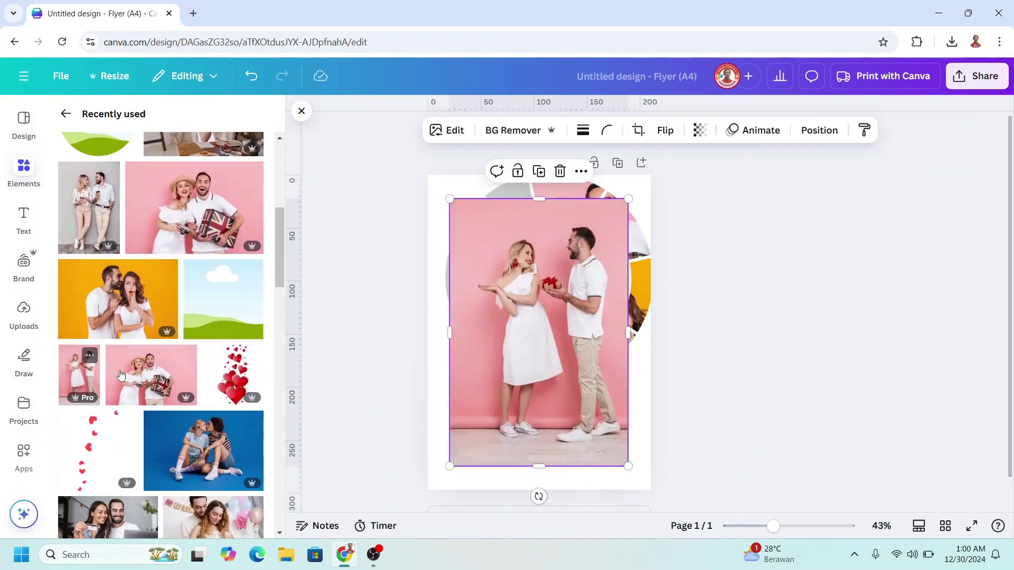
Step: Remove the standing couple photo's background, then shrink the cutout and place it in the flyer's lower-left corner
click(517, 130)
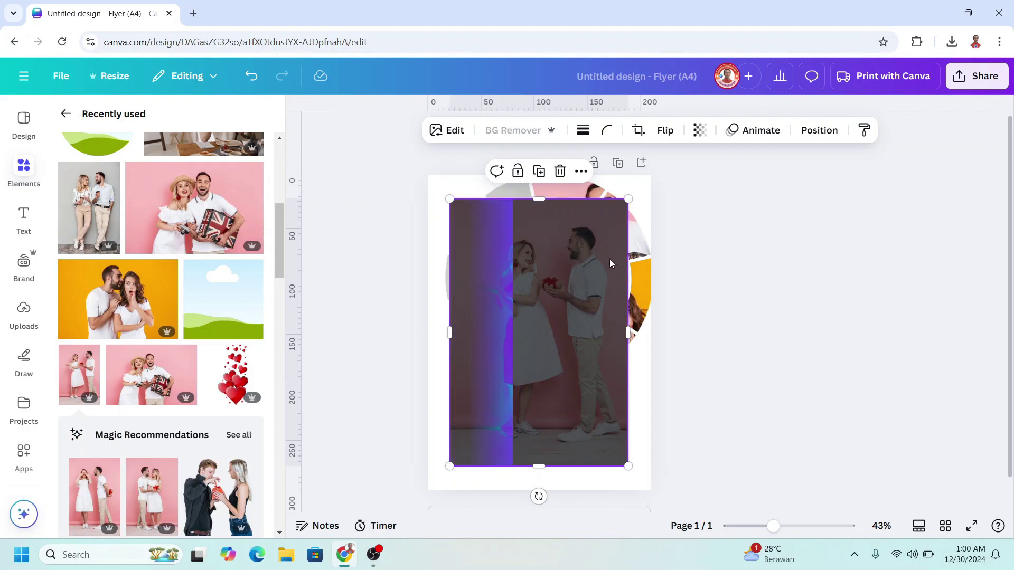
drag(572, 279, 538, 318)
drag(575, 253, 551, 294)
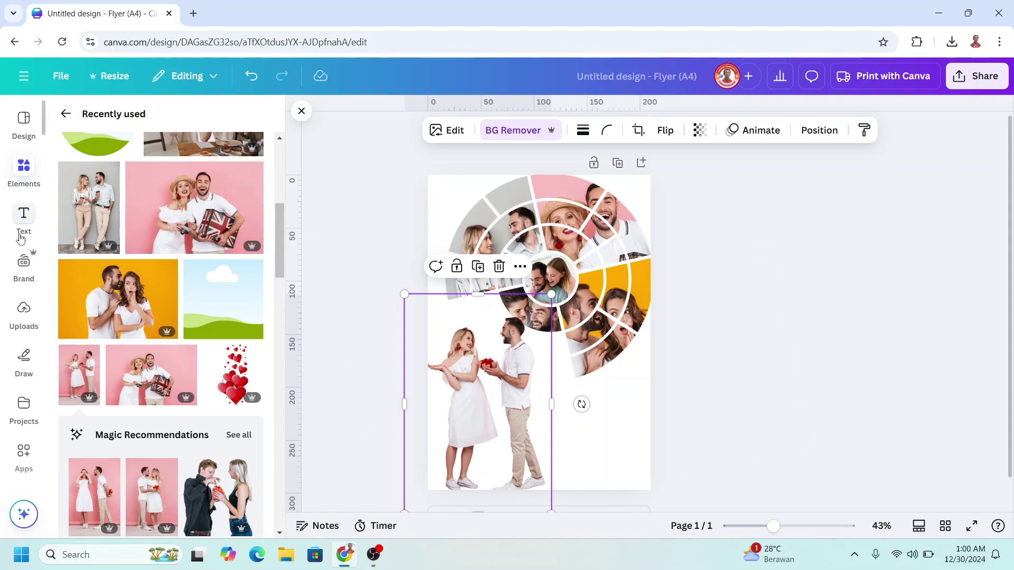
Step: Add a square and stretch it into a full-width rectangle covering about the lower third of the flyer
click(65, 114)
click(77, 309)
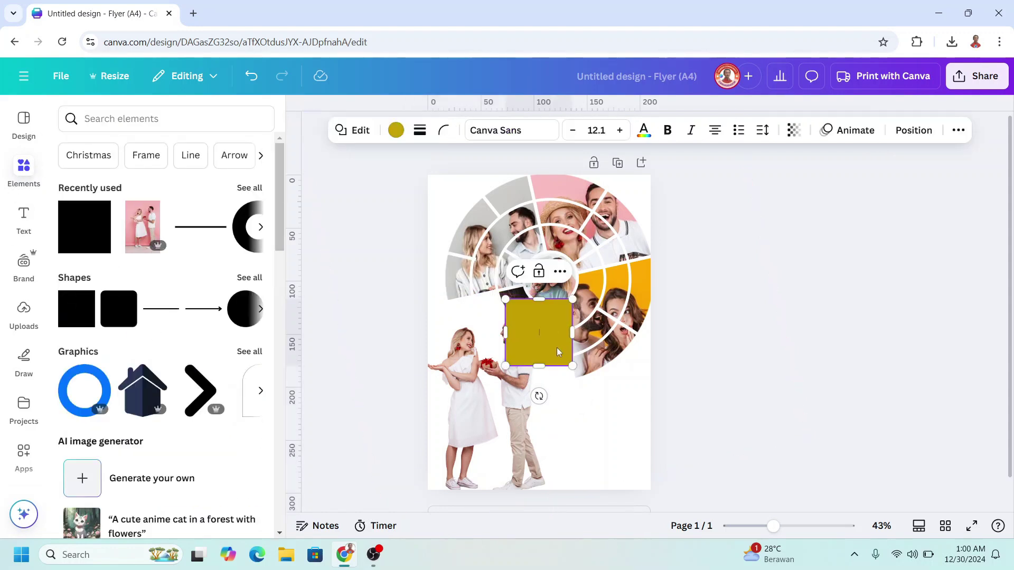
drag(555, 346, 651, 461)
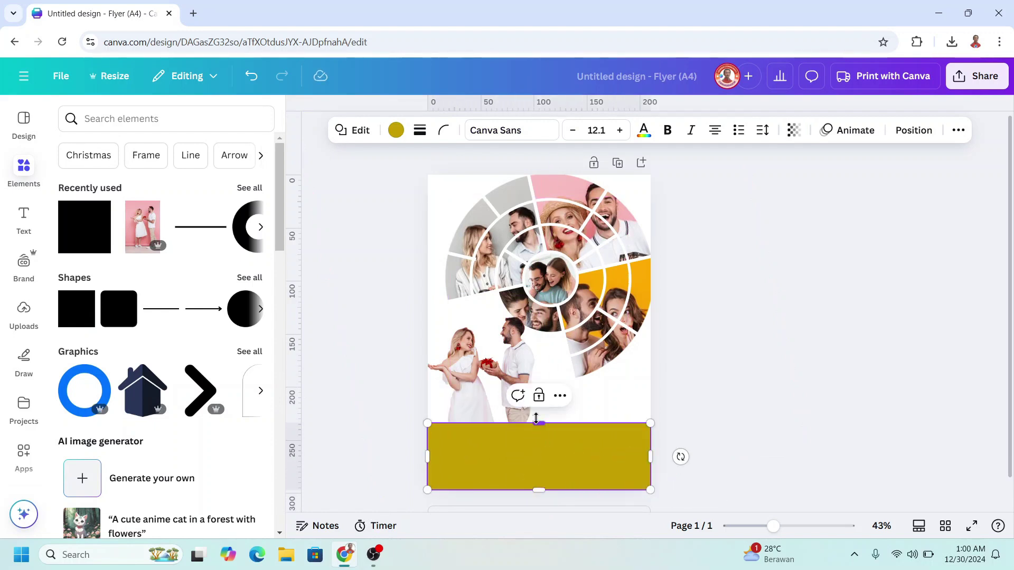
drag(539, 423, 551, 381)
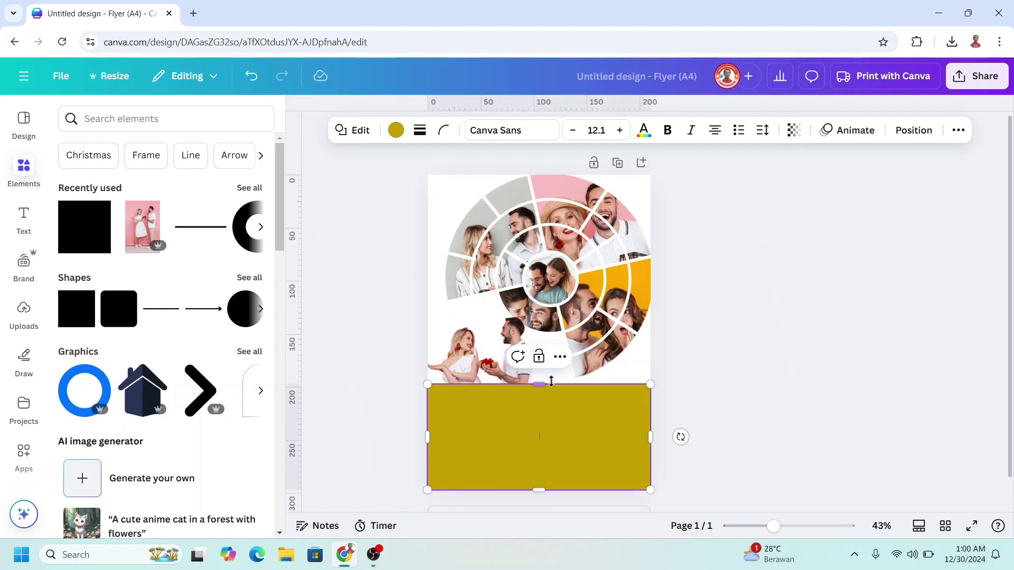
Step: Change the rectangle's solid fill to a vertical 180° linear gradient
click(396, 130)
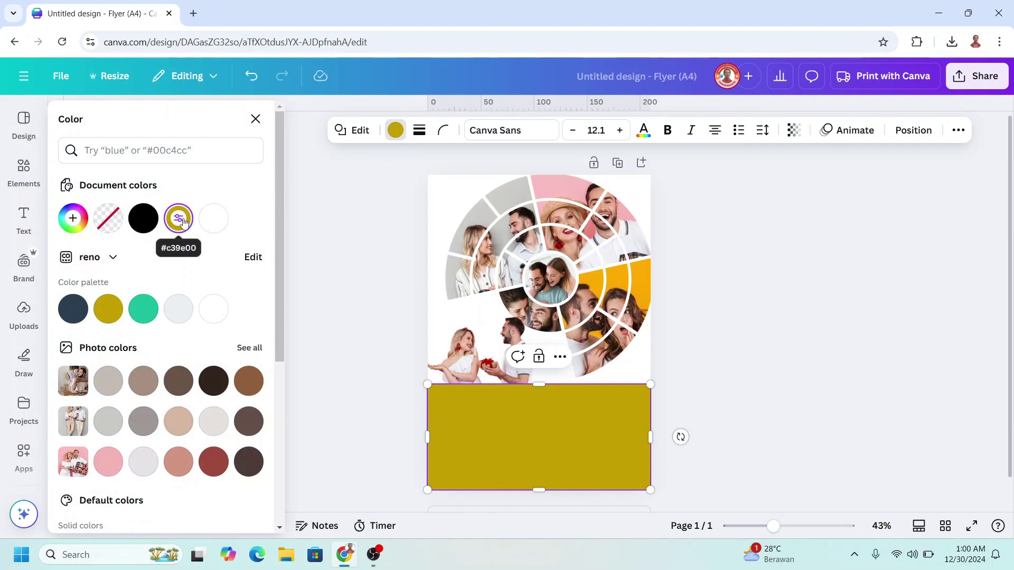
click(180, 220)
click(214, 263)
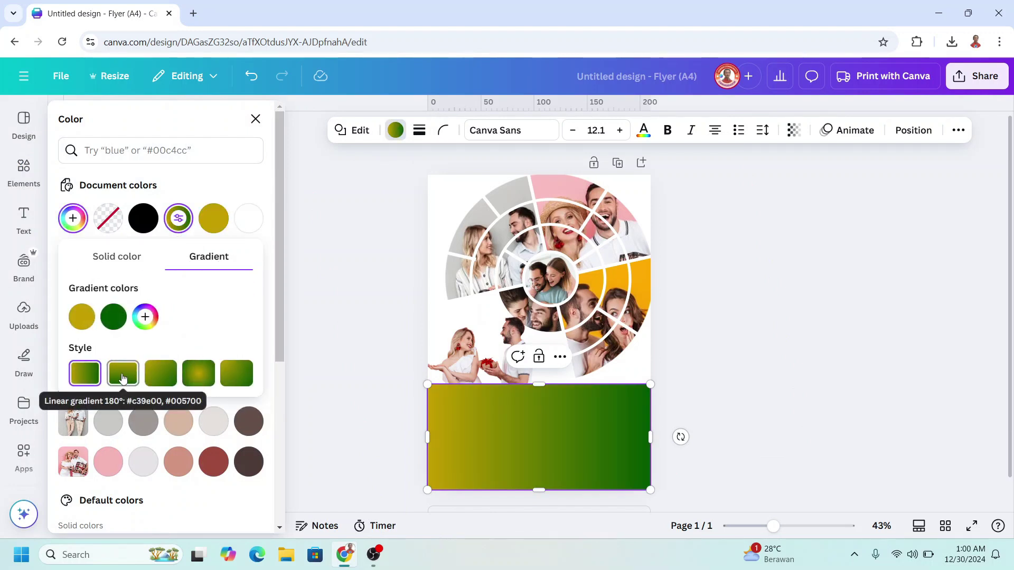
click(123, 376)
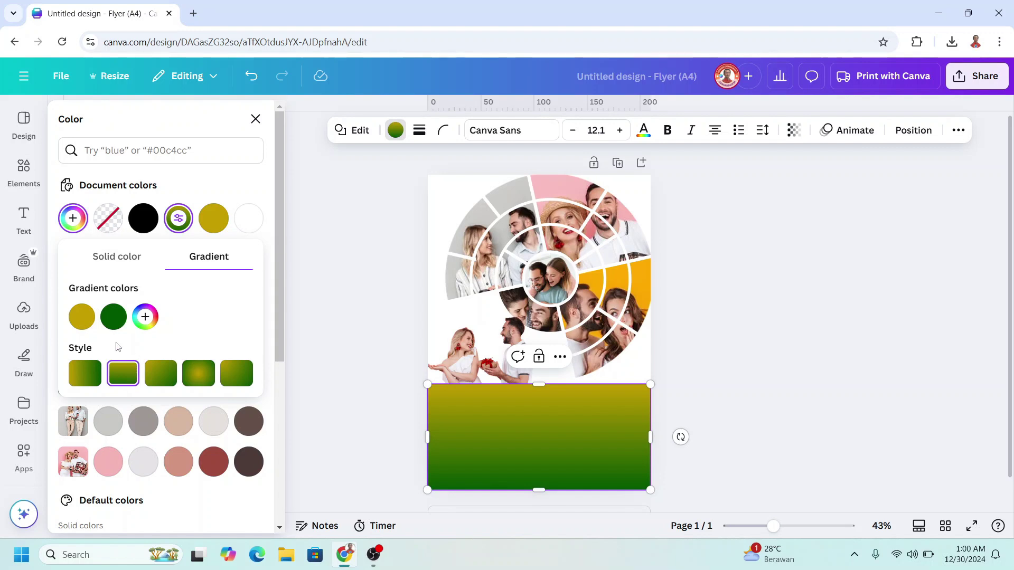
Step: Set the gradient's second colour to pink #F43165
click(113, 319)
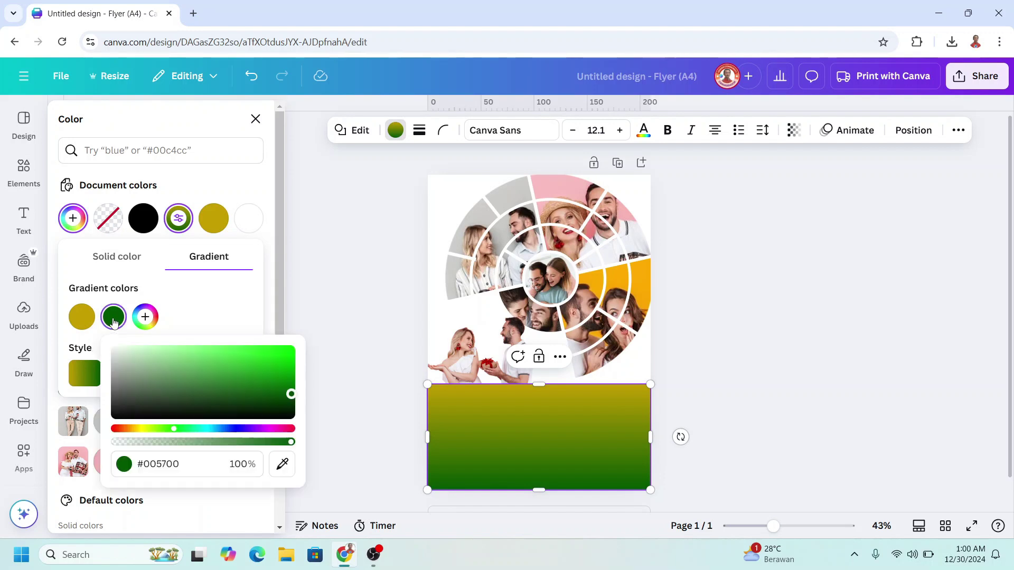
click(286, 430)
drag(263, 351, 258, 349)
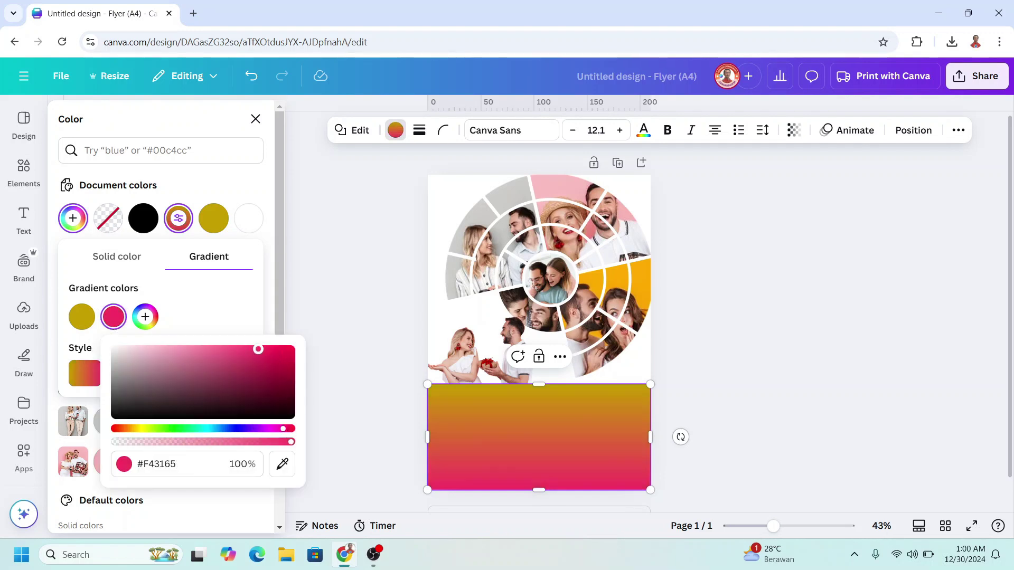
Step: Sample the pink #F43165 for the gradient's first colour and reduce that colour's opacity to 1%
click(82, 317)
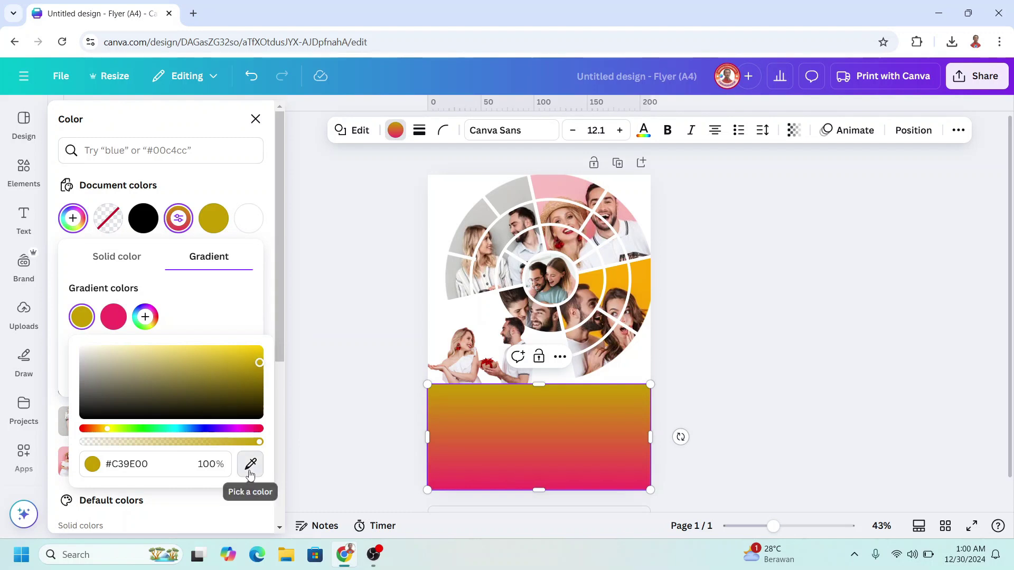
click(251, 463)
click(107, 315)
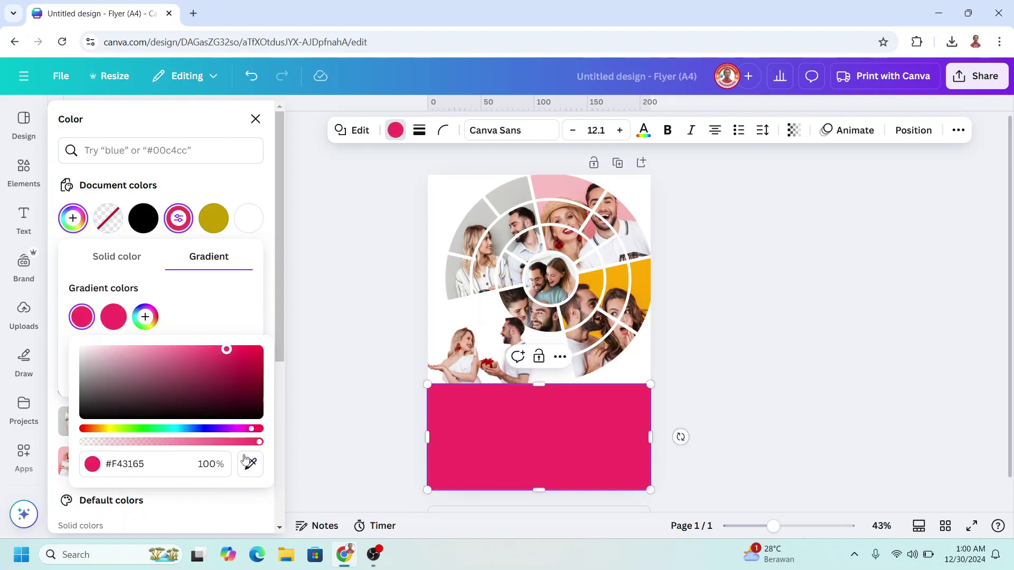
drag(257, 446, 82, 445)
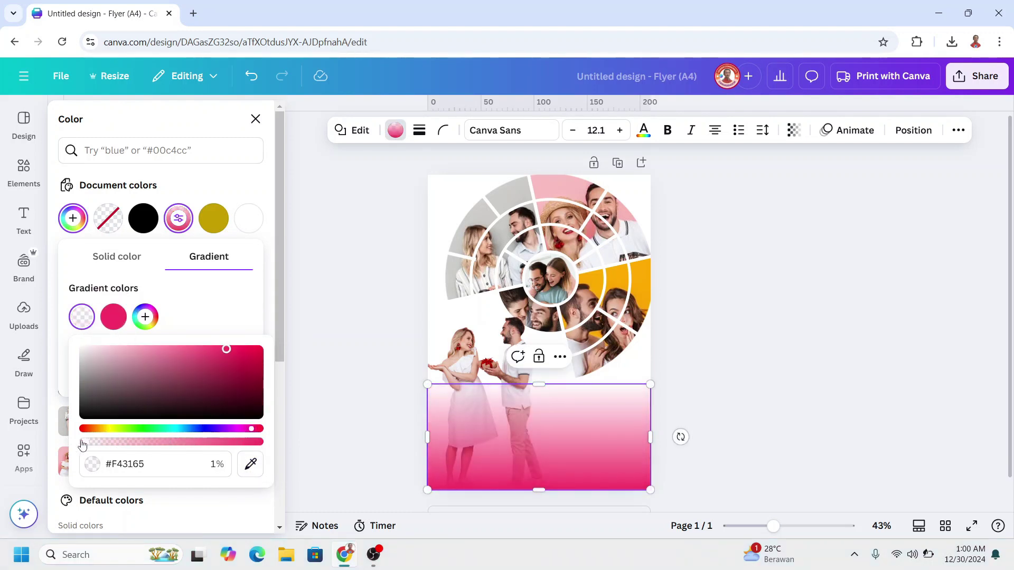
Step: Send the pink gradient rectangle one layer backward, behind the standing couple cutout
click(608, 443)
right_click(609, 442)
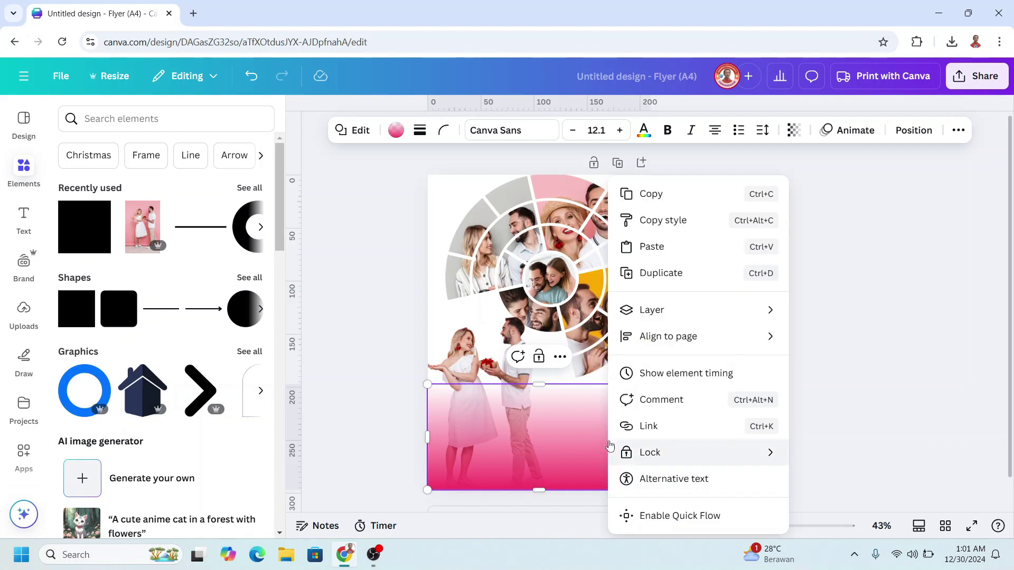
mouse_move(672, 318)
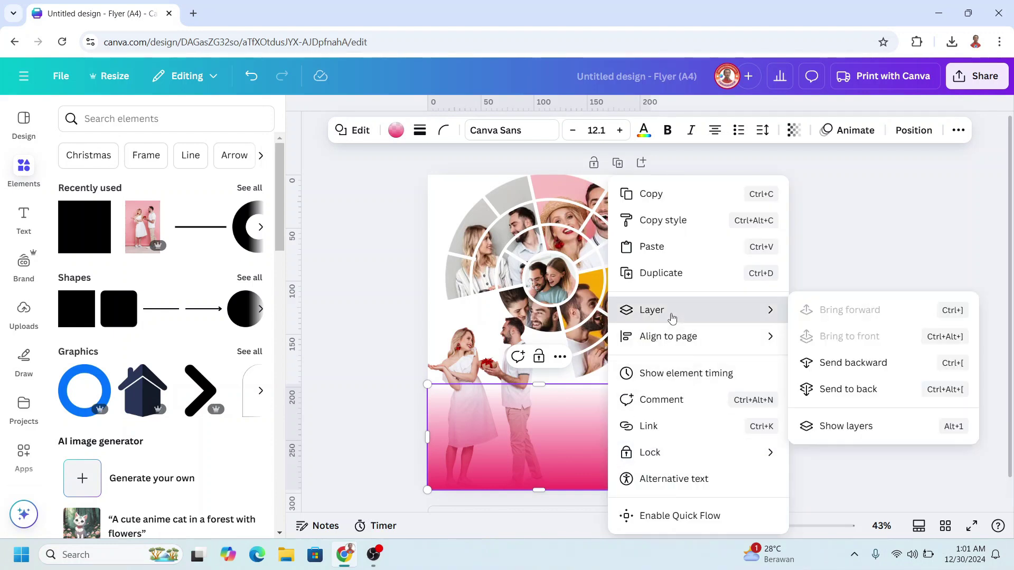
click(869, 366)
click(757, 403)
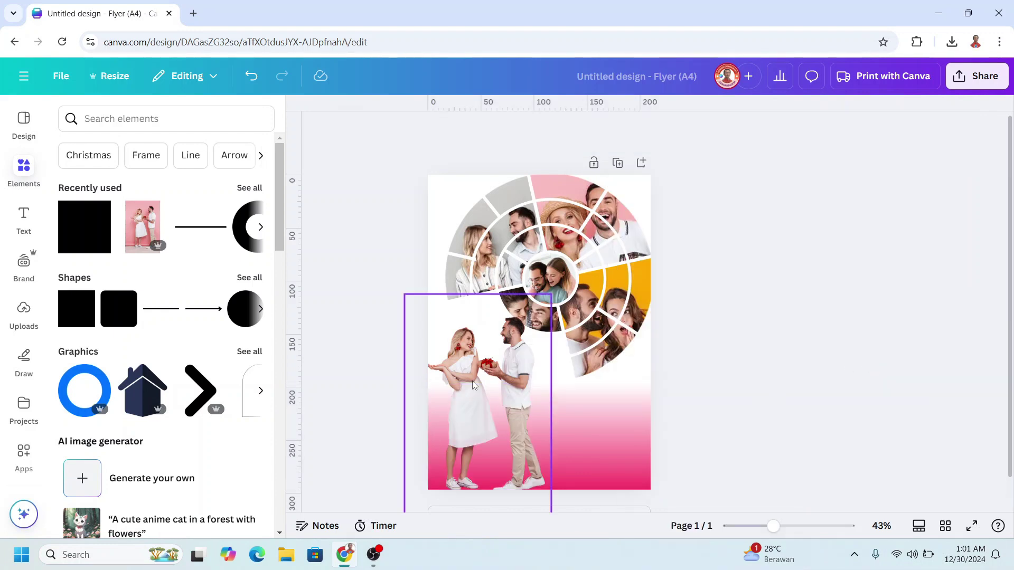
Step: Apply a Drop shadow effect to the standing couple cutout
click(494, 374)
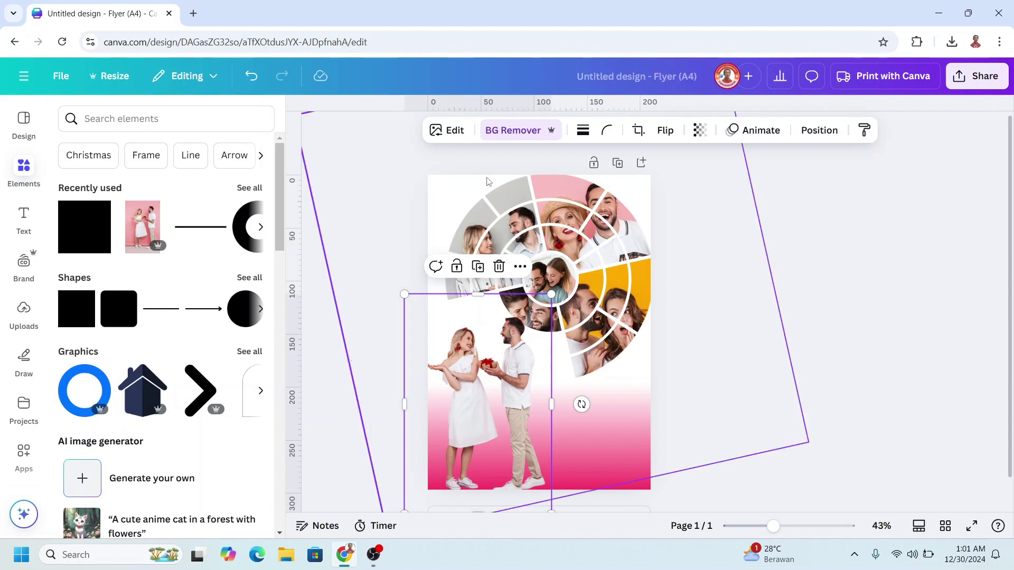
click(447, 130)
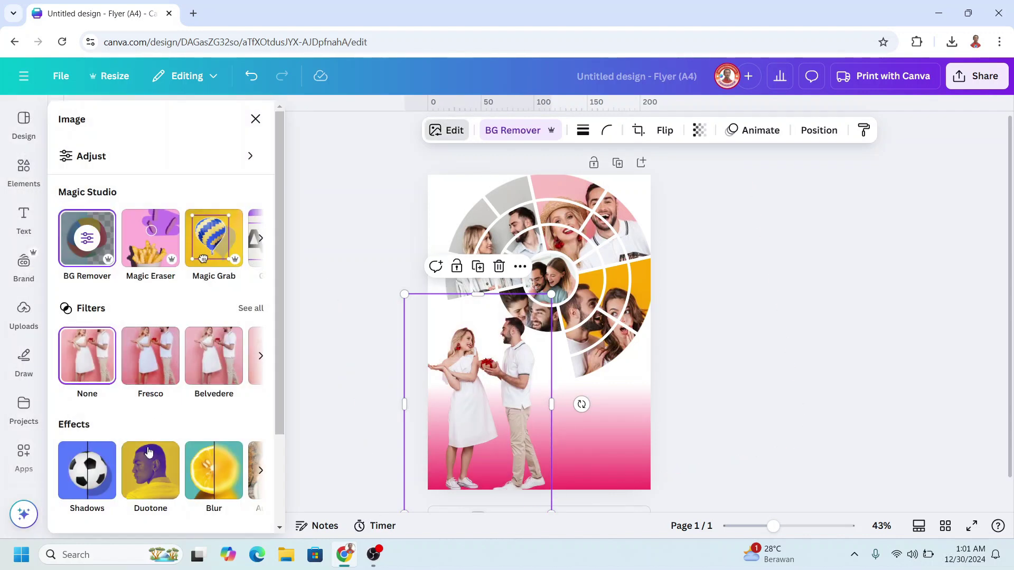
click(87, 470)
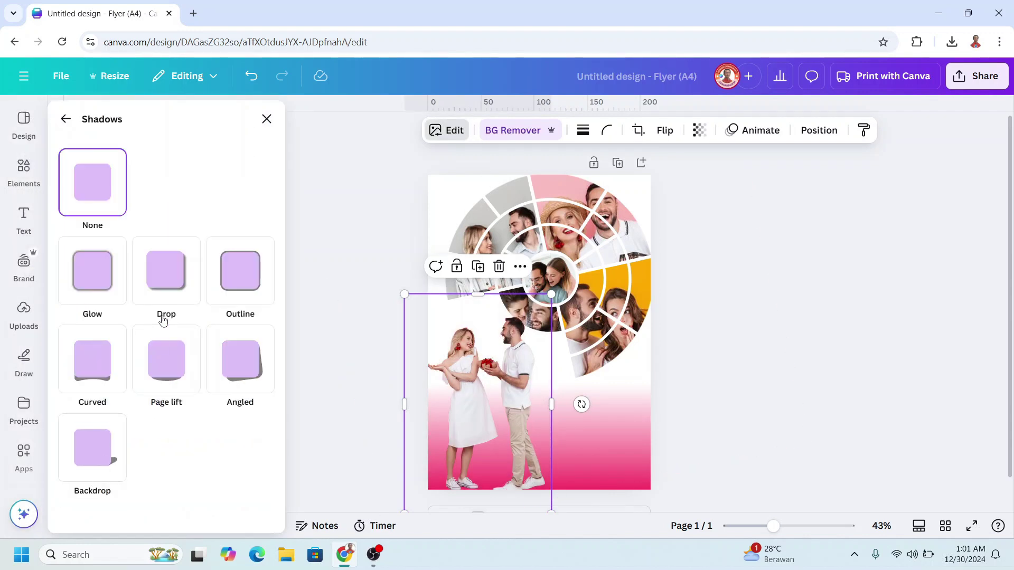
click(166, 286)
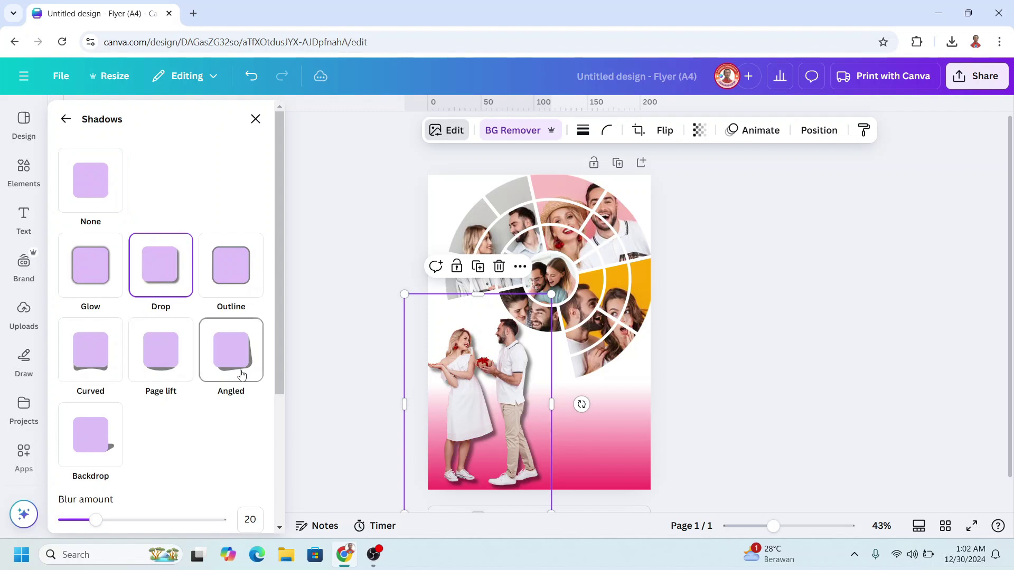
Step: Set the couple's shadow to blur 41, distance 89 and intensity 28 with a larger angle, and slightly enlarge the cutout
scroll(145, 412, down, 4)
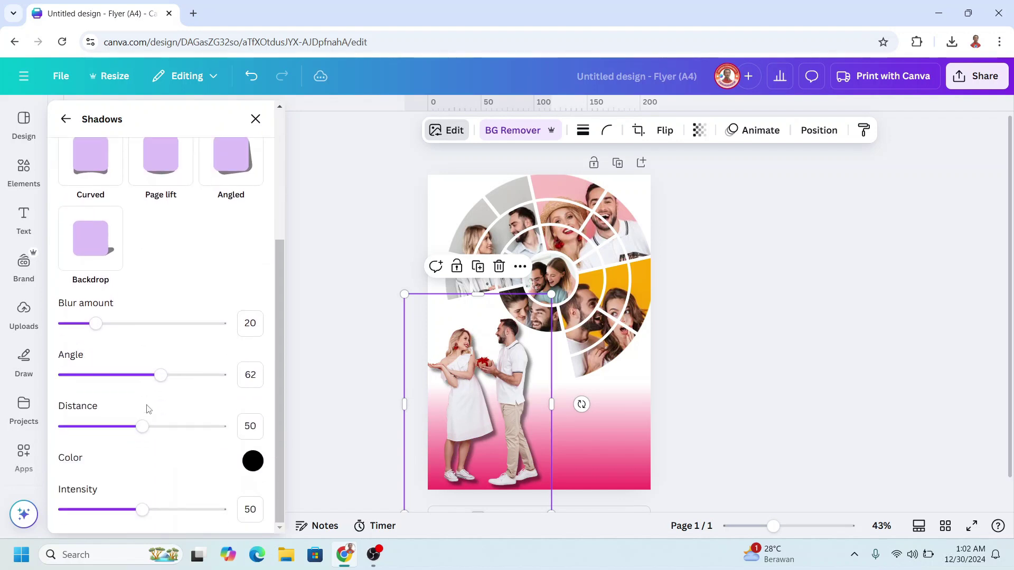
drag(98, 325, 132, 334)
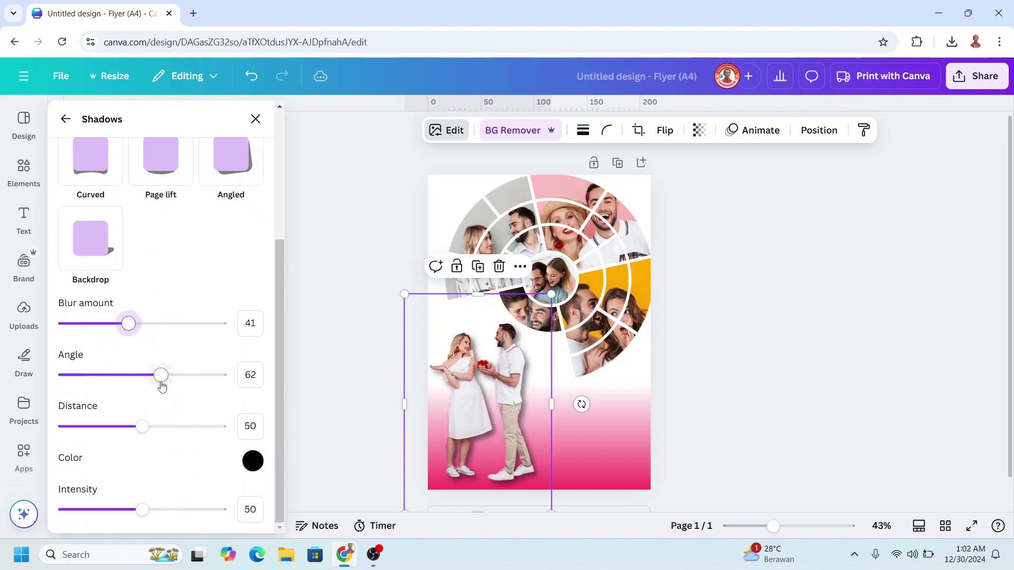
drag(145, 433, 207, 426)
drag(141, 516, 110, 516)
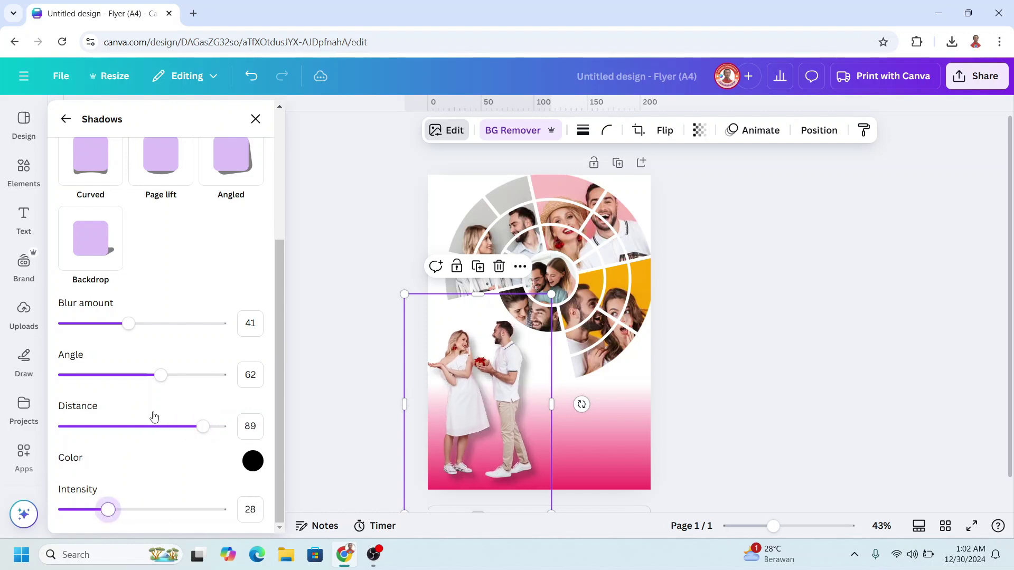
drag(159, 384, 185, 391)
mouse_move(555, 293)
mouse_down()
mouse_move(561, 280)
mouse_move(557, 288)
mouse_up()
click(702, 385)
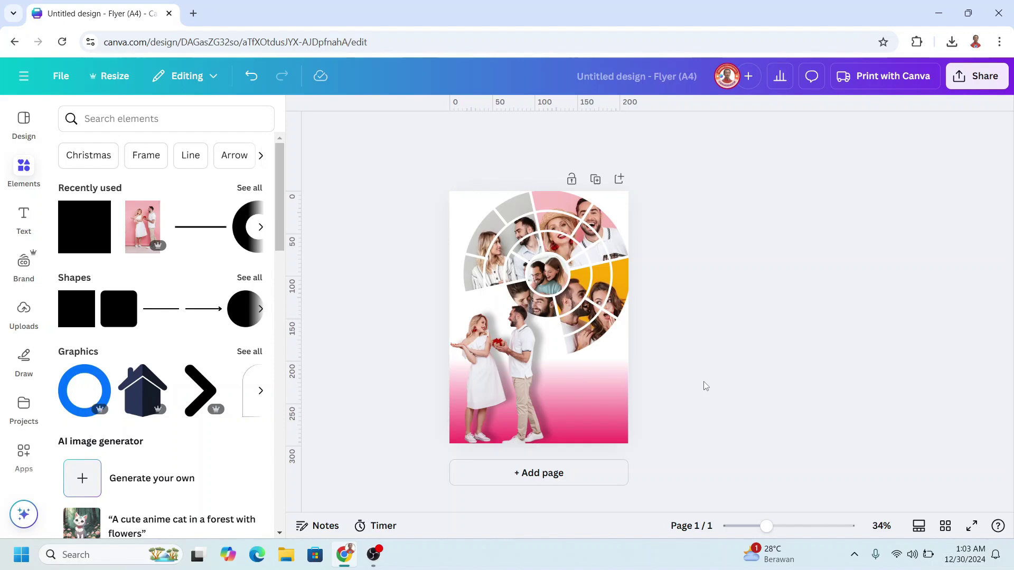